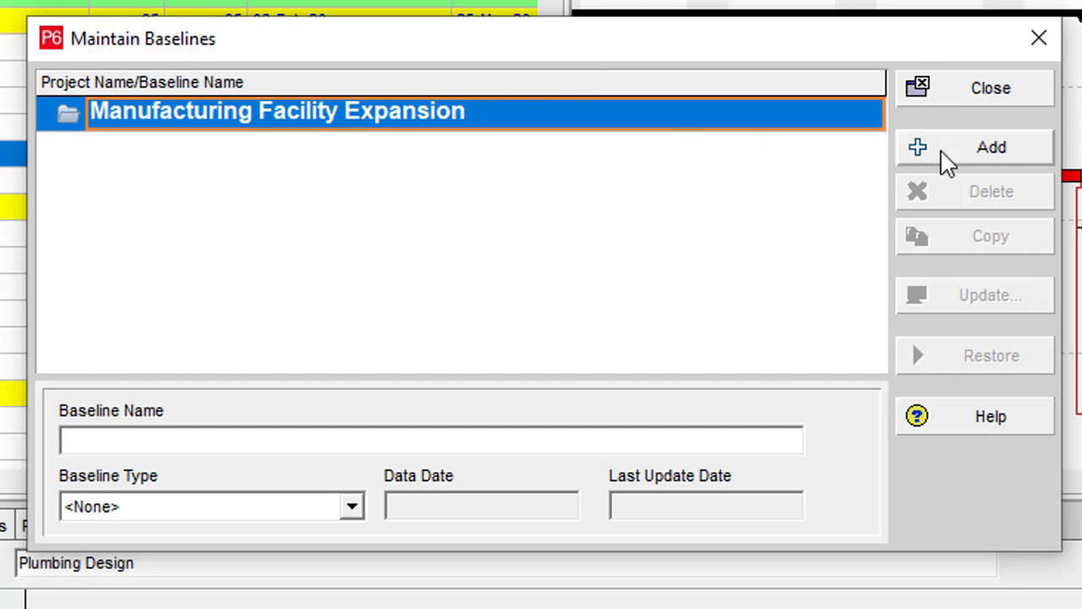
# Save a copy of the current project as a new baseline and set its type to Initial Planning Baseline
pyautogui.click(954, 159)
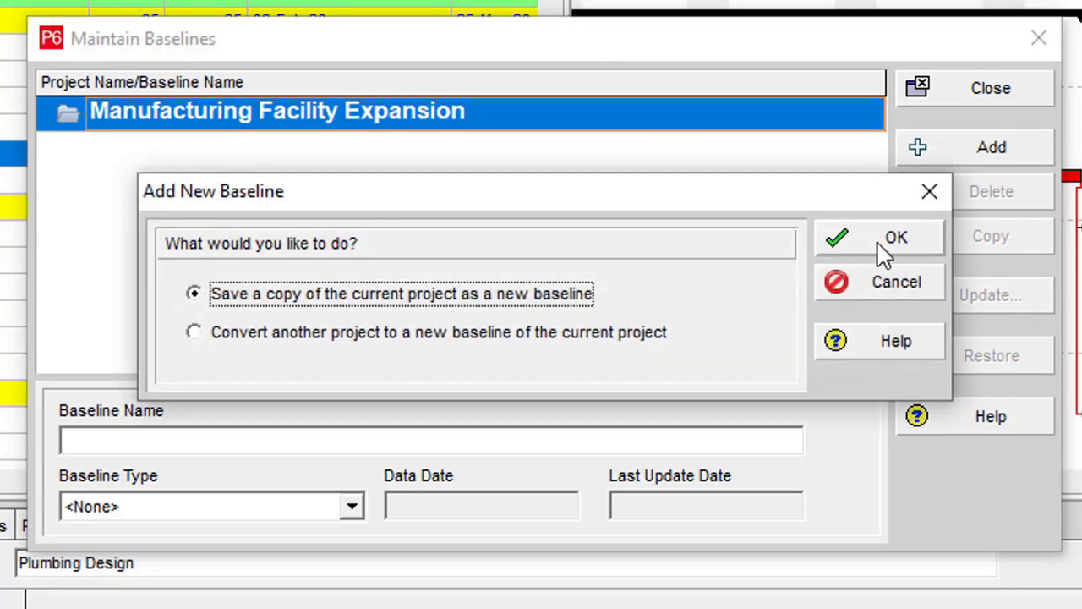
pyautogui.click(884, 247)
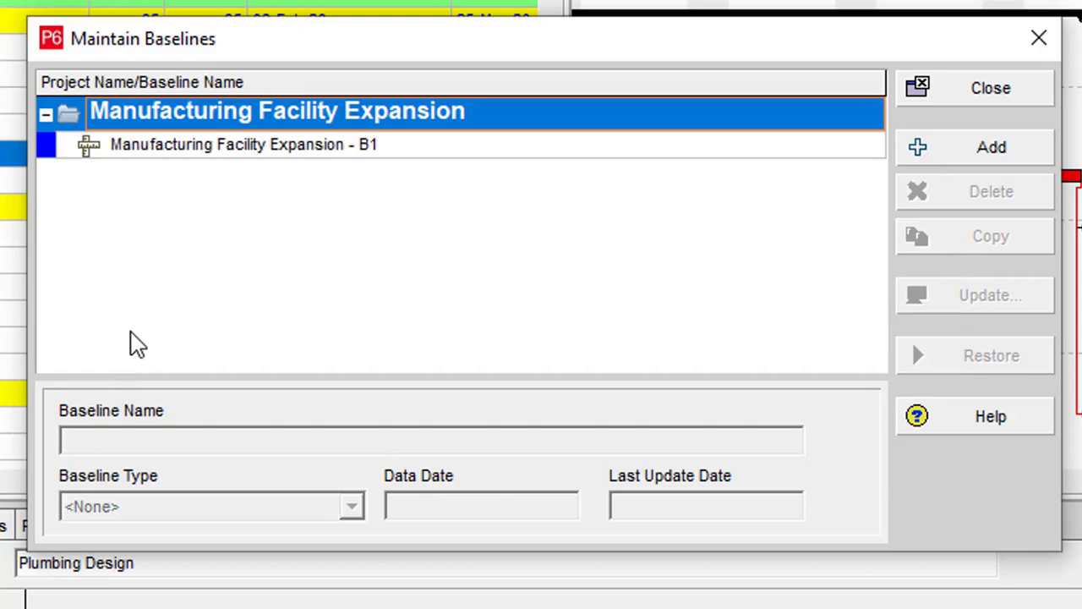
pyautogui.click(315, 145)
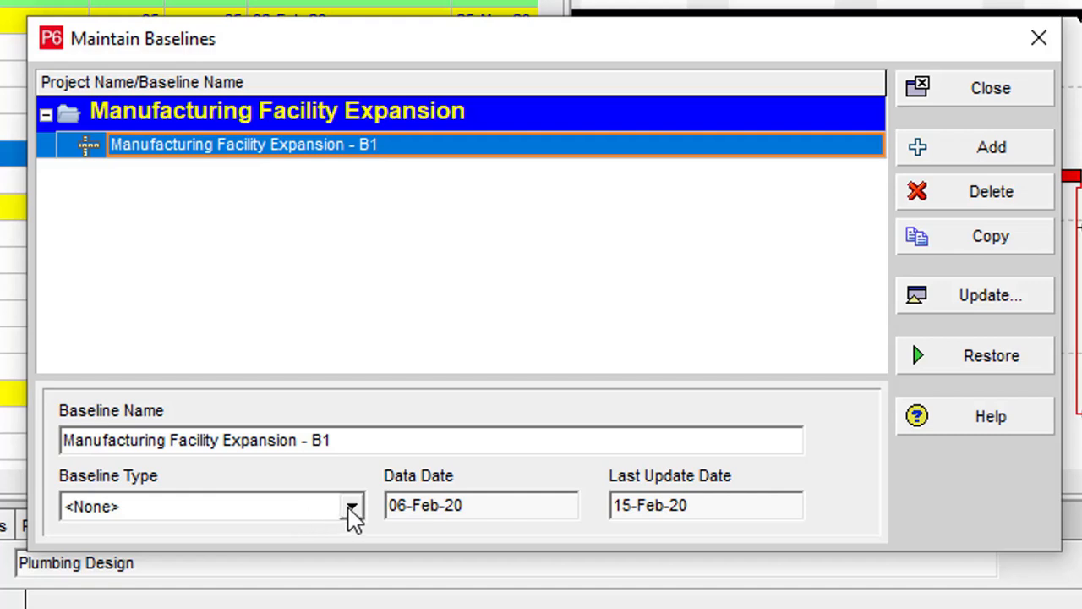
pyautogui.click(352, 508)
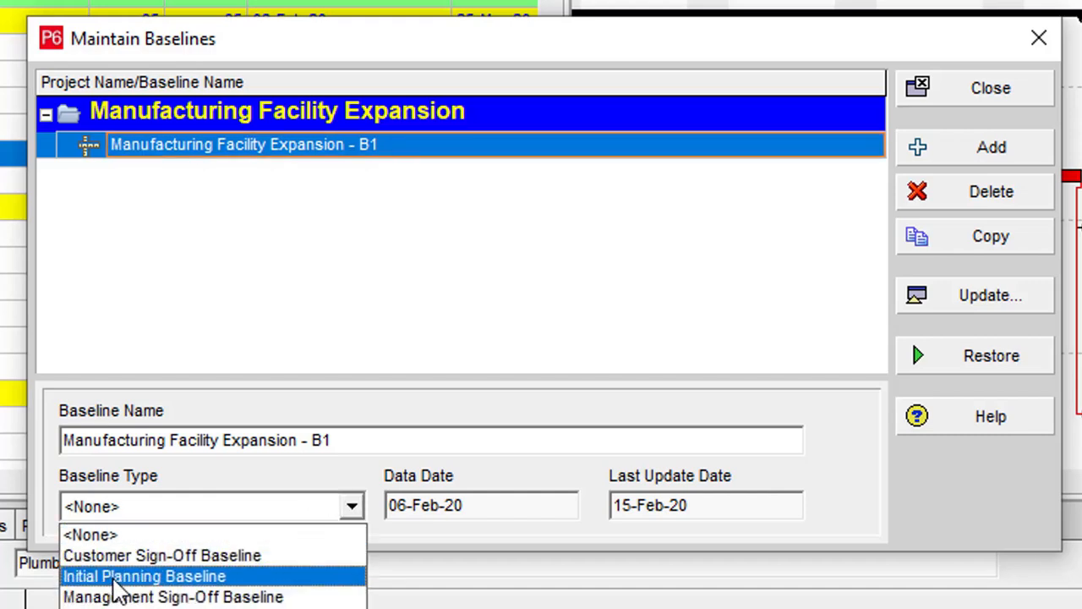
pyautogui.click(122, 579)
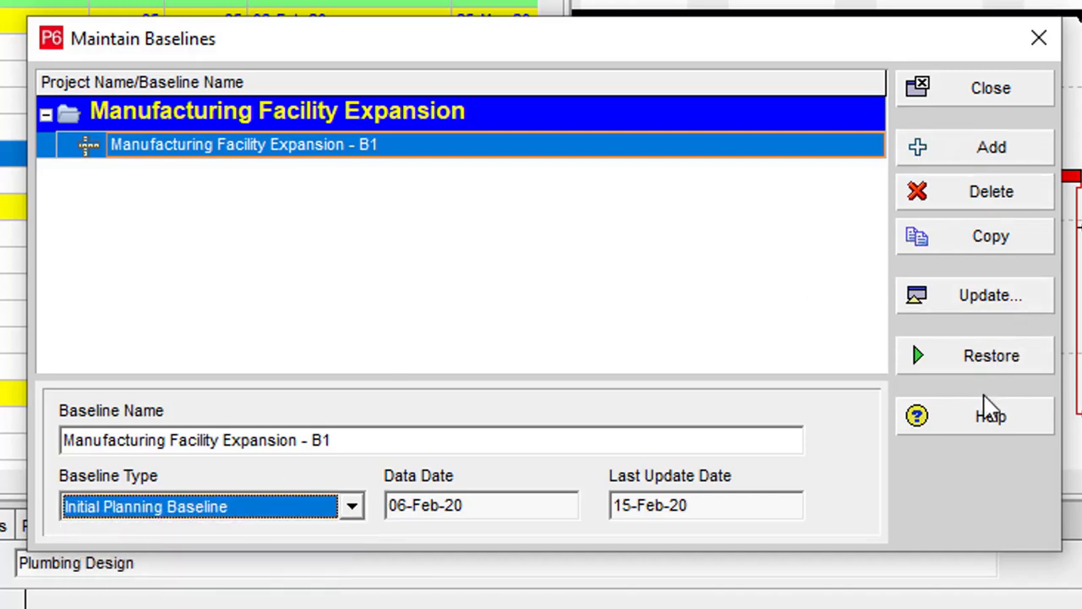
pyautogui.click(1009, 102)
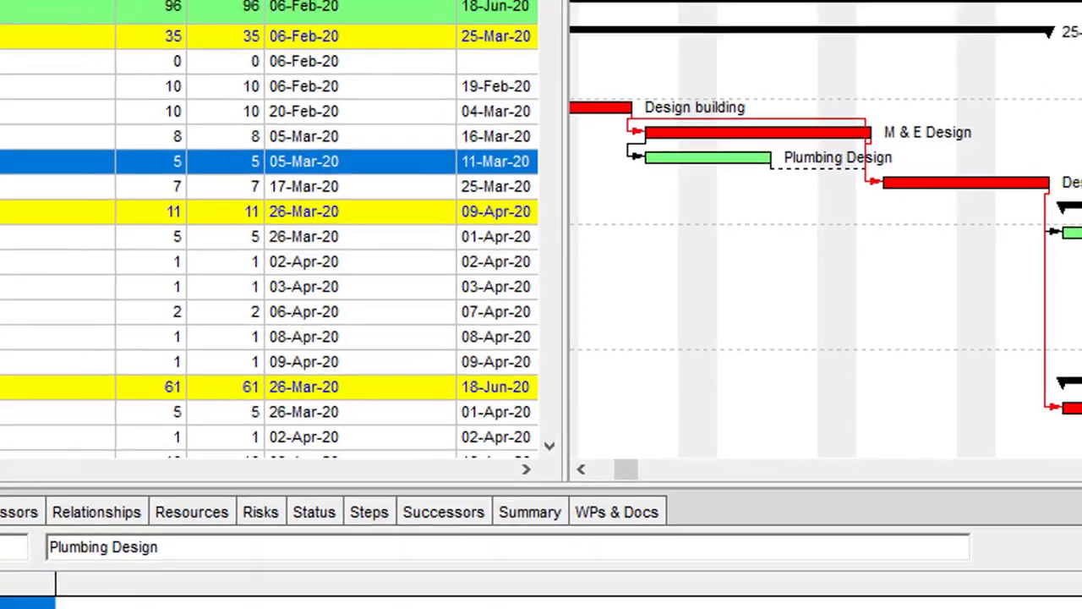
# Assign Manufacturing Facility Expansion - B1 as both the project baseline and the primary user baseline
pyautogui.click(89, 23)
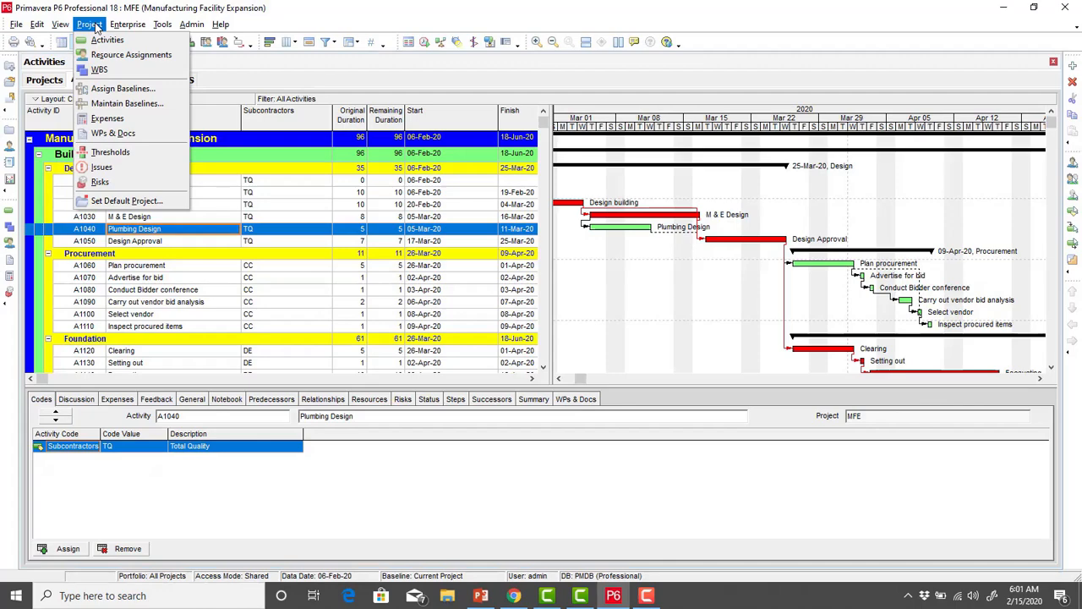
pyautogui.click(123, 88)
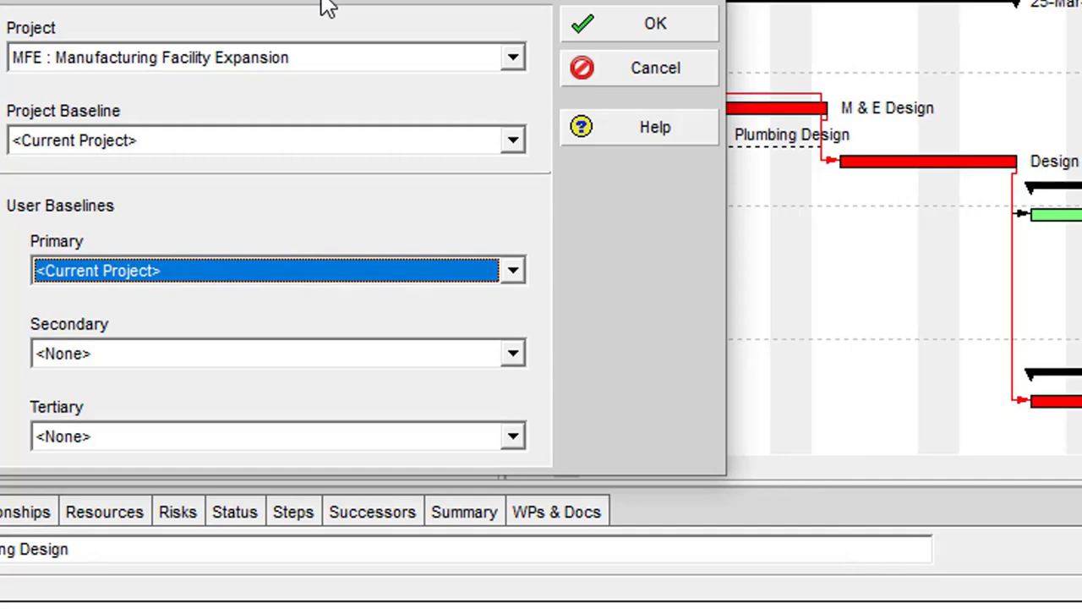
pyautogui.click(513, 142)
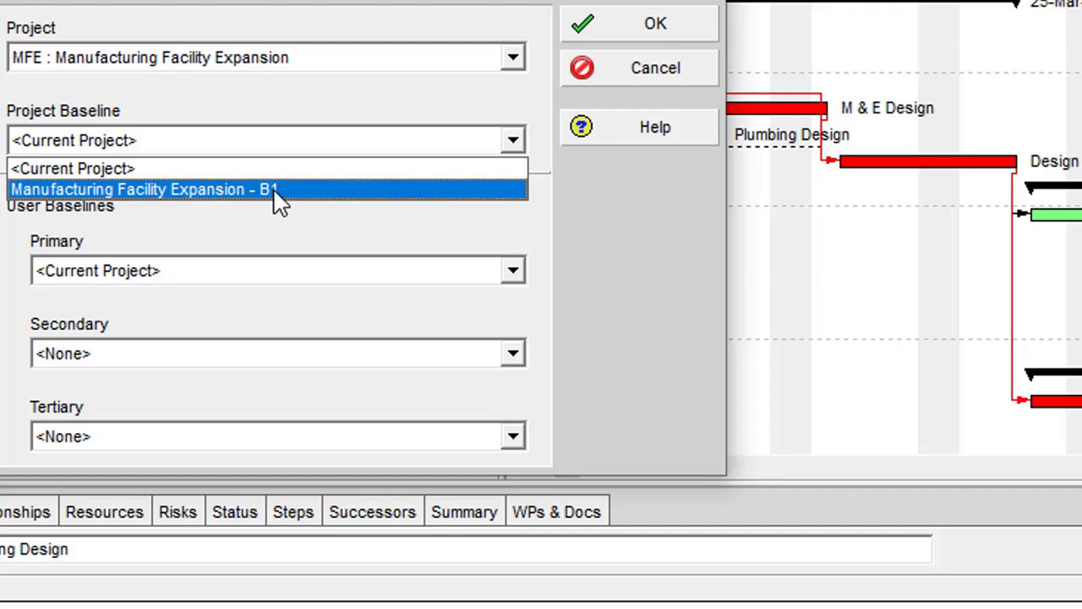
pyautogui.click(273, 191)
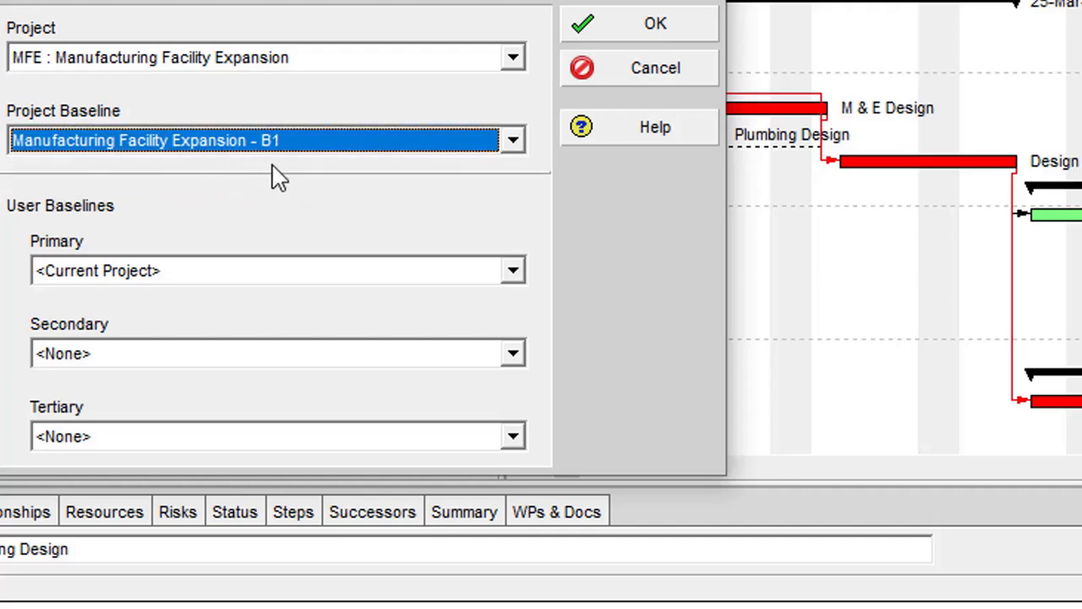
pyautogui.click(516, 274)
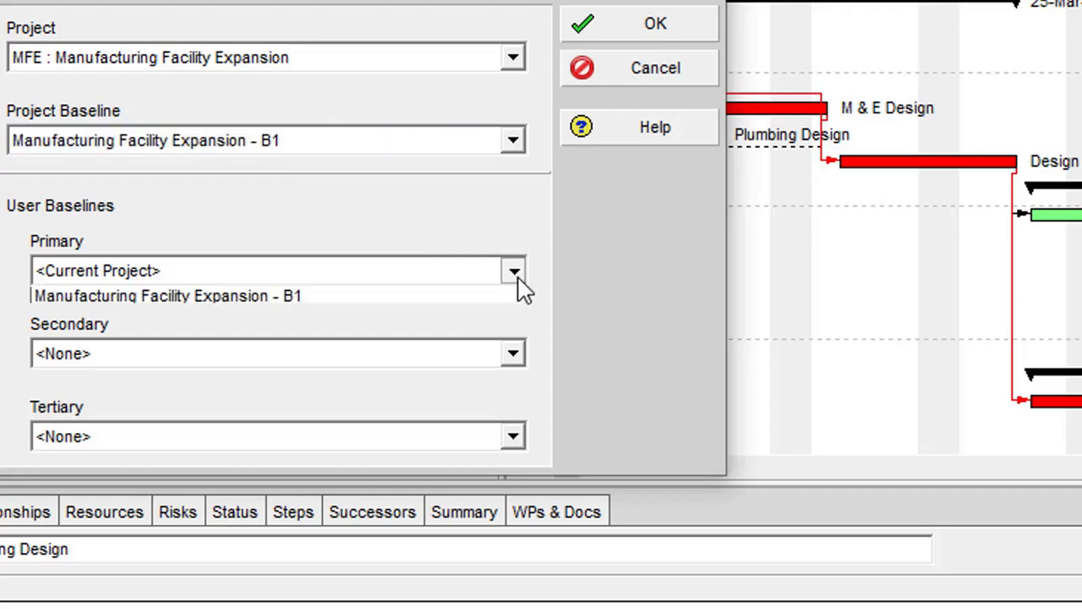
pyautogui.click(369, 319)
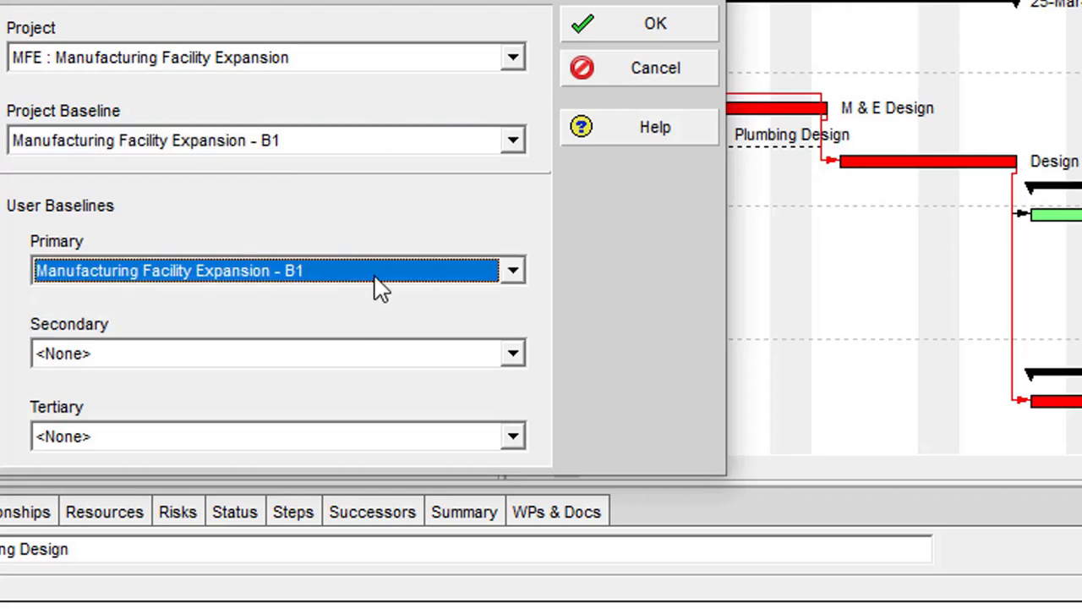
pyautogui.click(667, 30)
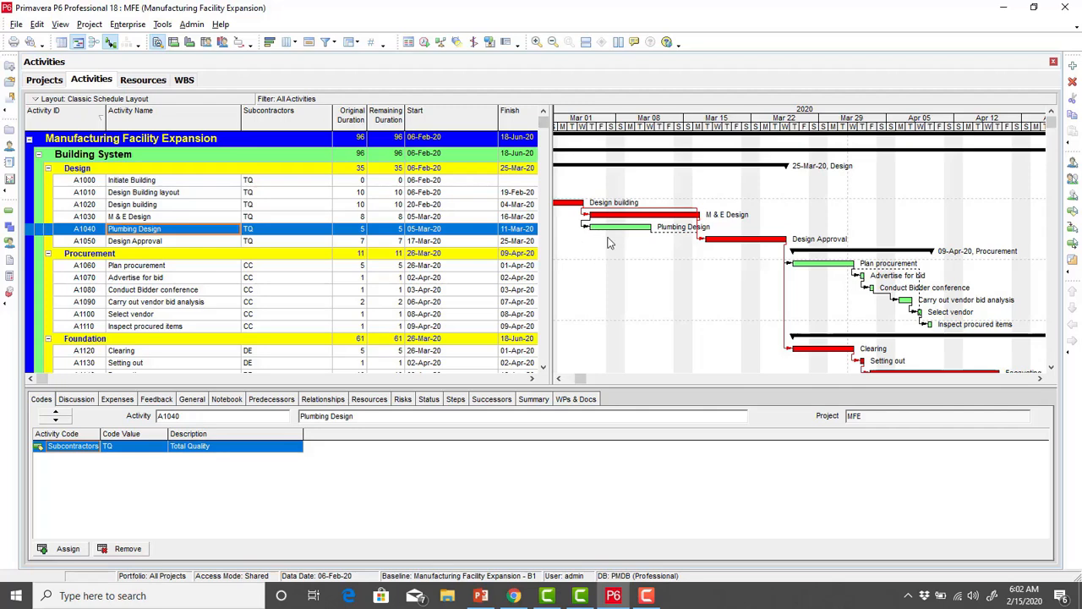
# Show the Gantt chart from the project start, with a compressed timescale and a wider chart area
pyautogui.click(558, 378)
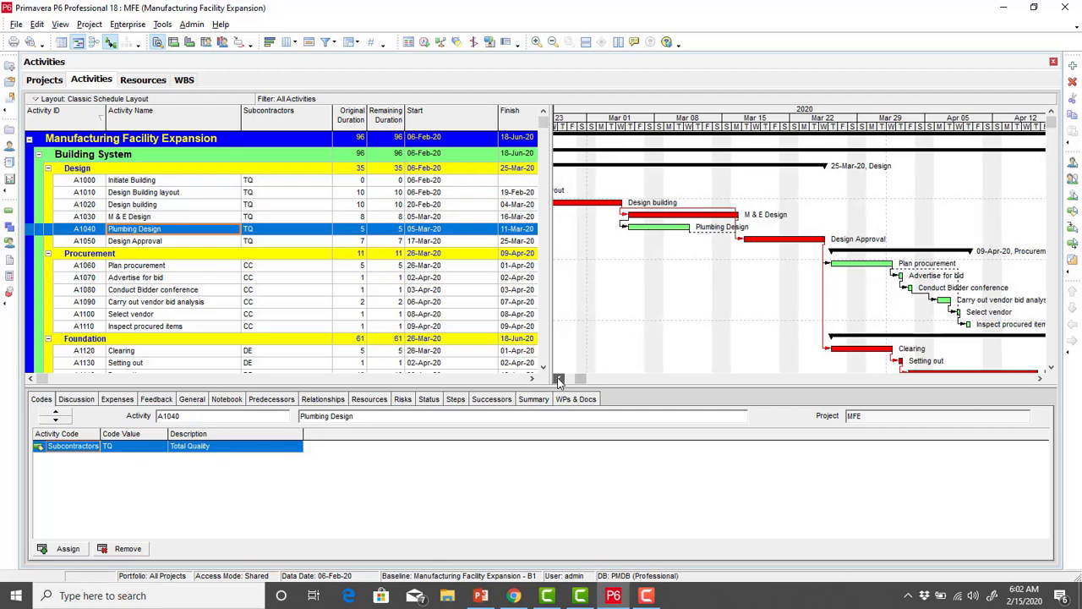
pyautogui.click(559, 379)
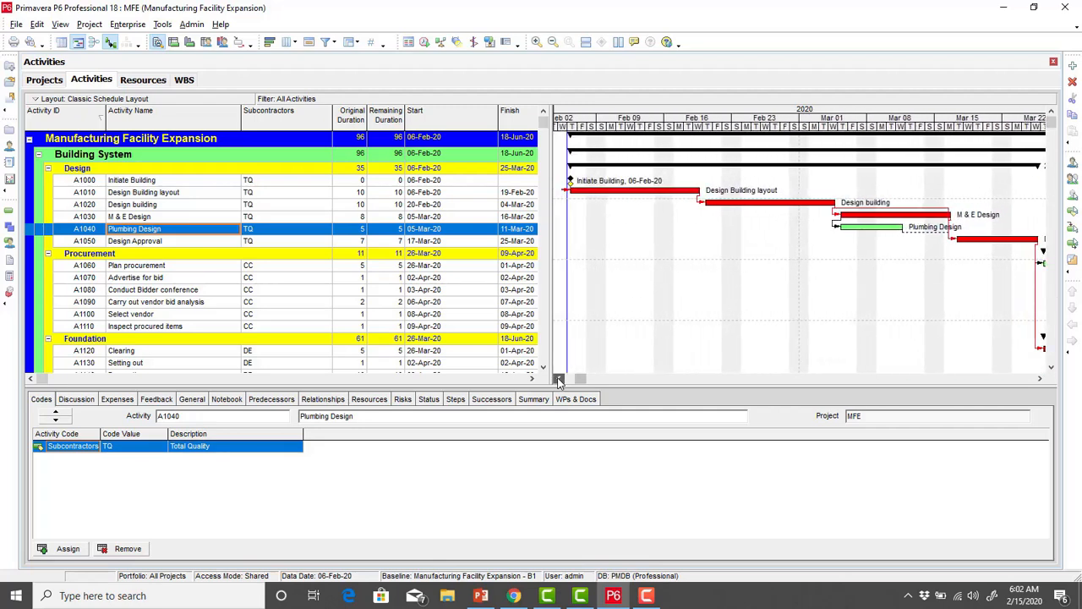
pyautogui.click(558, 379)
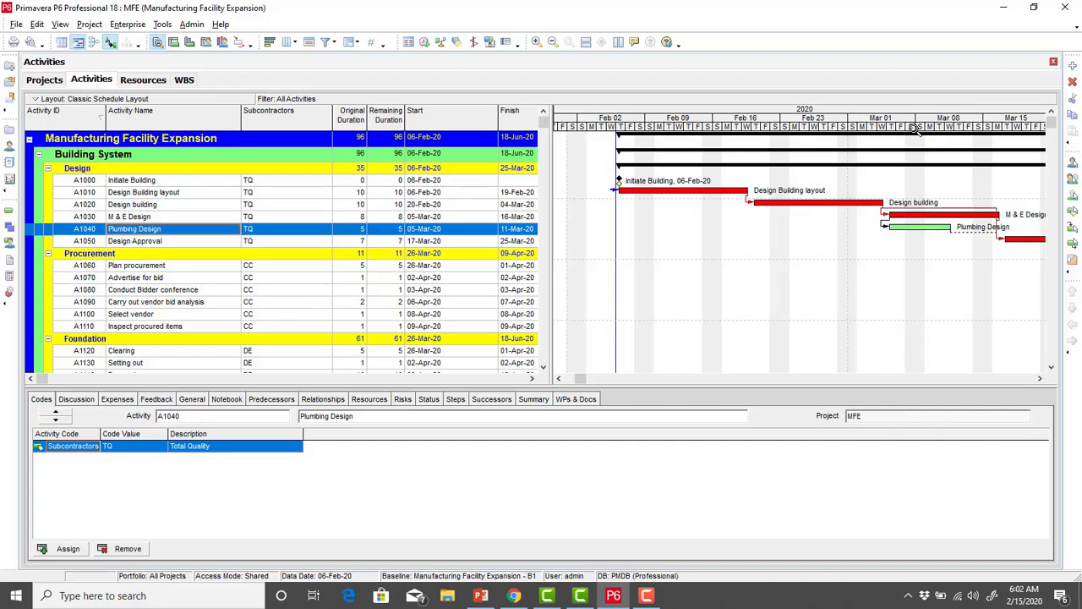
pyautogui.moveTo(913, 127); pyautogui.dragTo(751, 153)
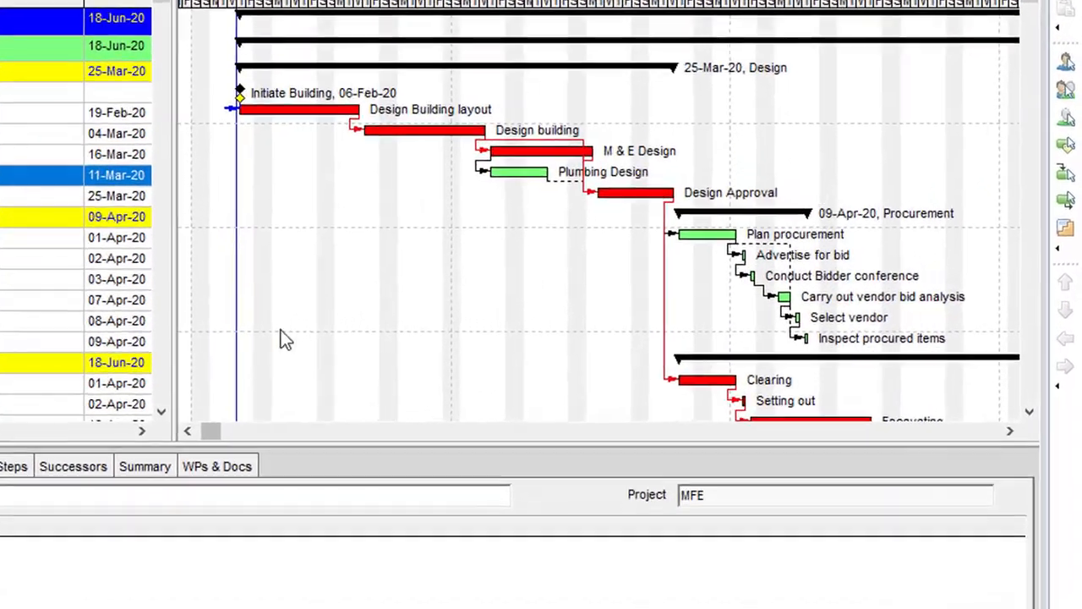
pyautogui.scroll(-3, 676, 291)
pyautogui.scroll(3, 326, 279)
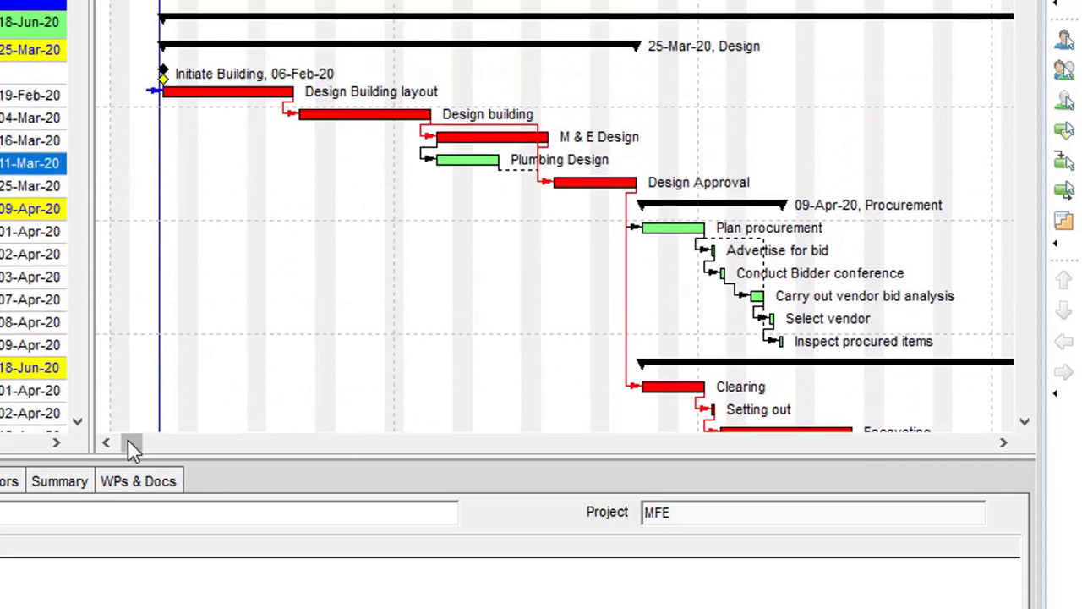
pyautogui.moveTo(129, 440); pyautogui.dragTo(188, 452)
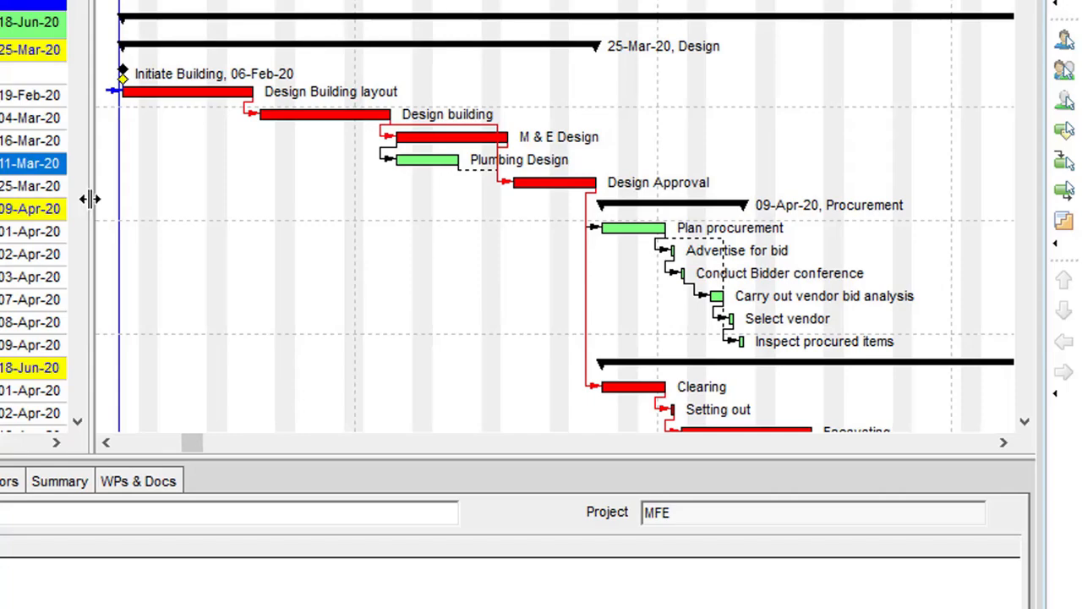
pyautogui.moveTo(90, 199); pyautogui.dragTo(0, 200)
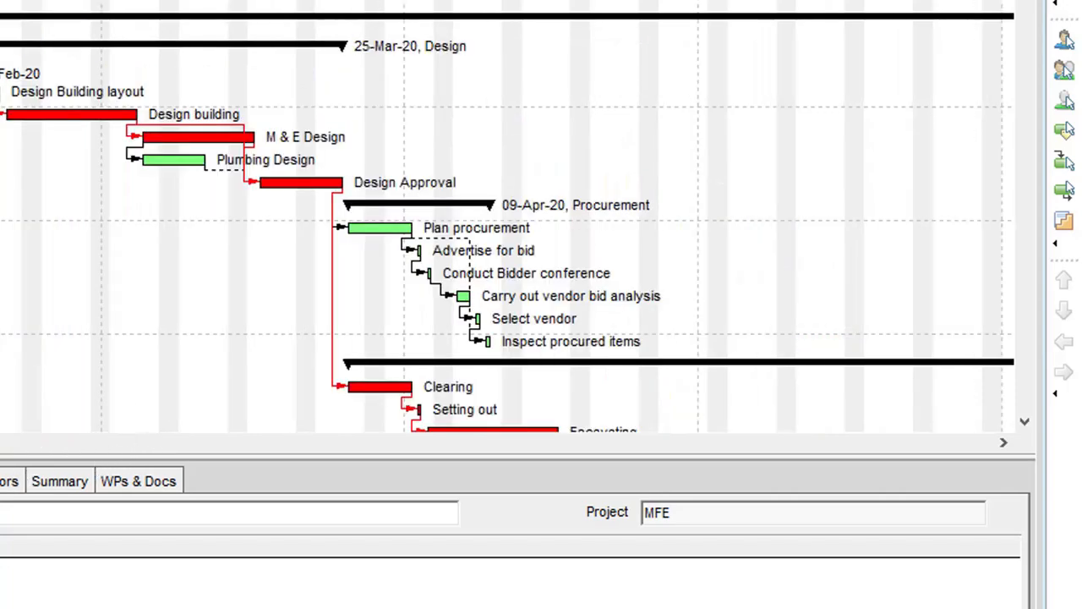
# Turn on the display of the Primary Baseline bars in the Gantt chart
pyautogui.rightClick(85, 265)
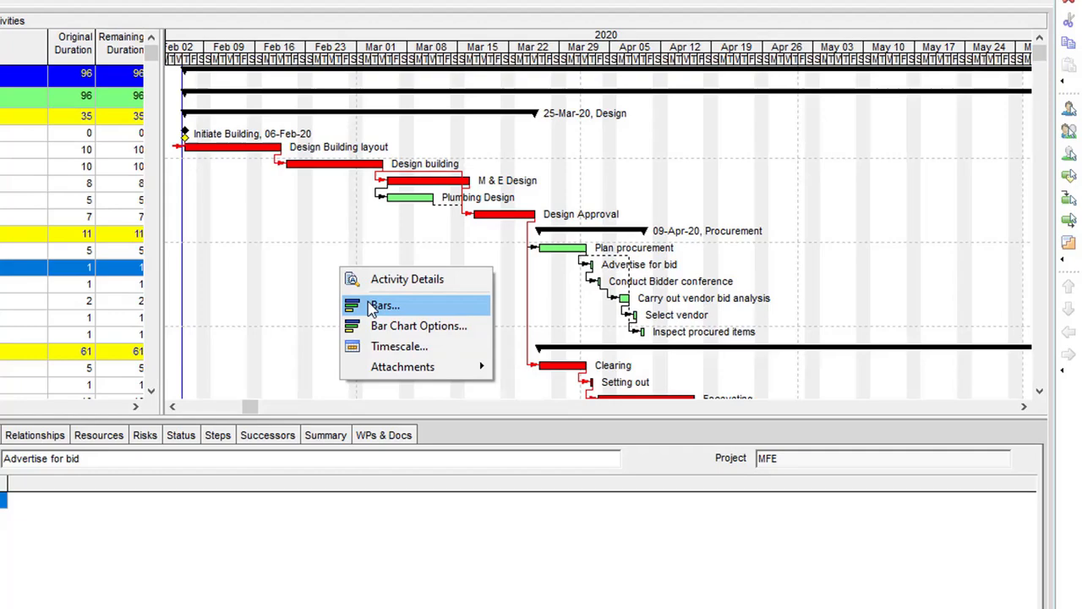
pyautogui.click(137, 305)
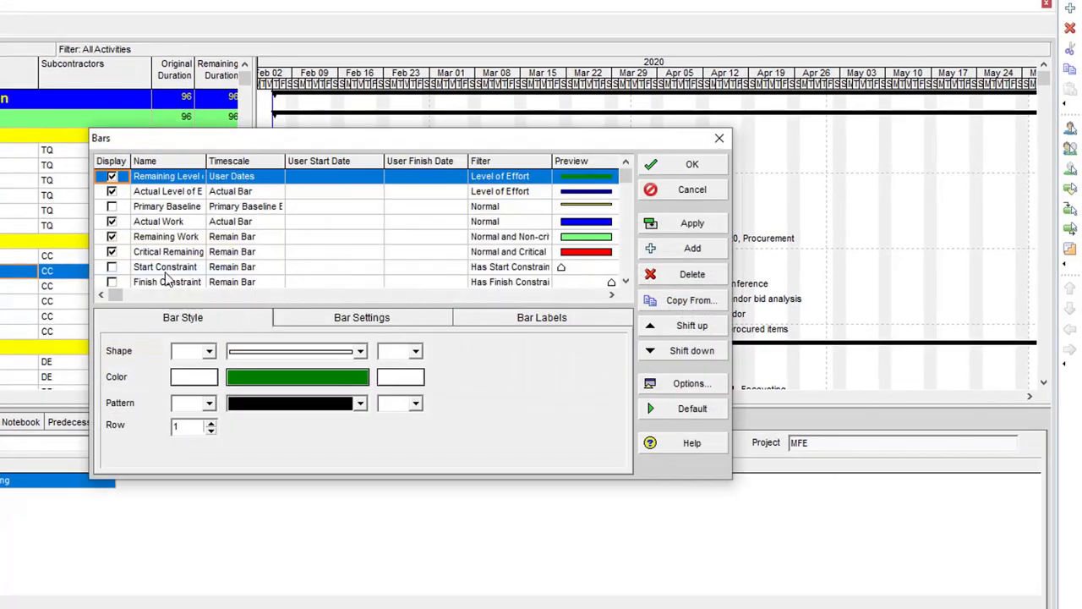
pyautogui.click(111, 212)
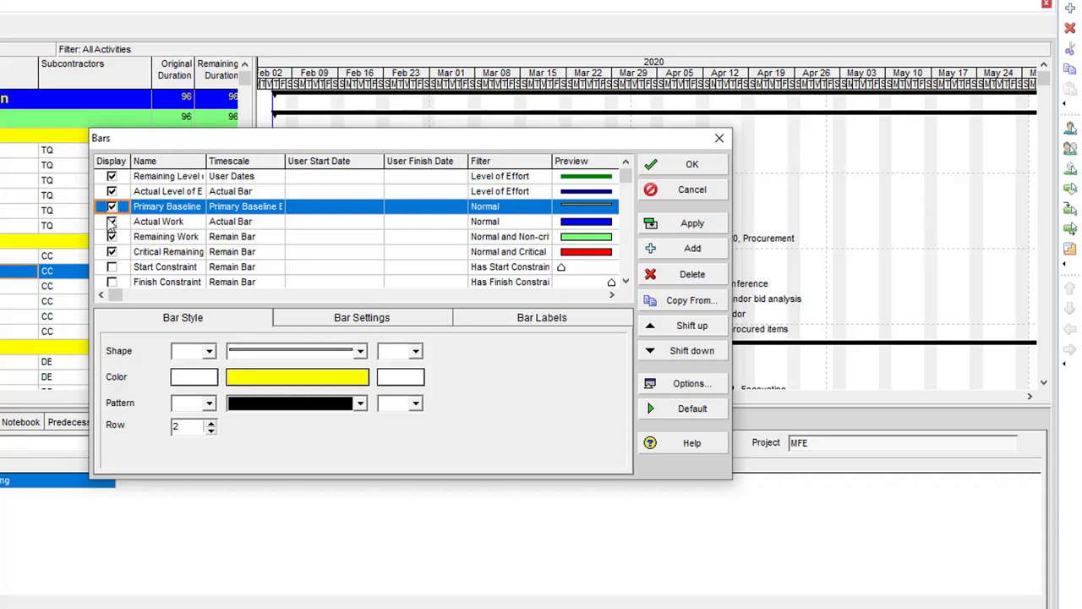
pyautogui.scroll(-2, 186, 241)
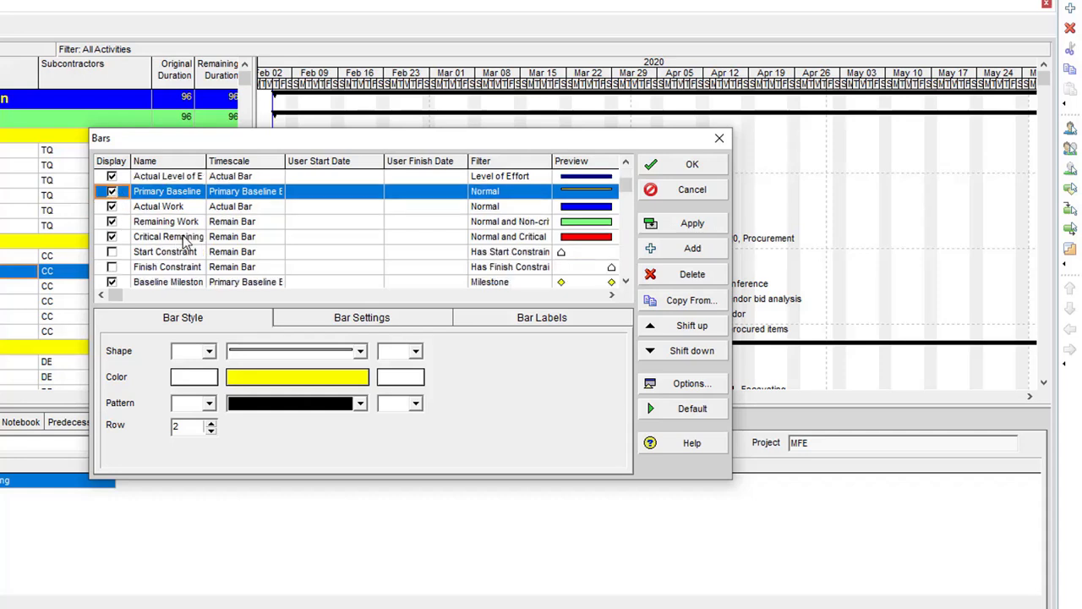
pyautogui.scroll(-1, 186, 241)
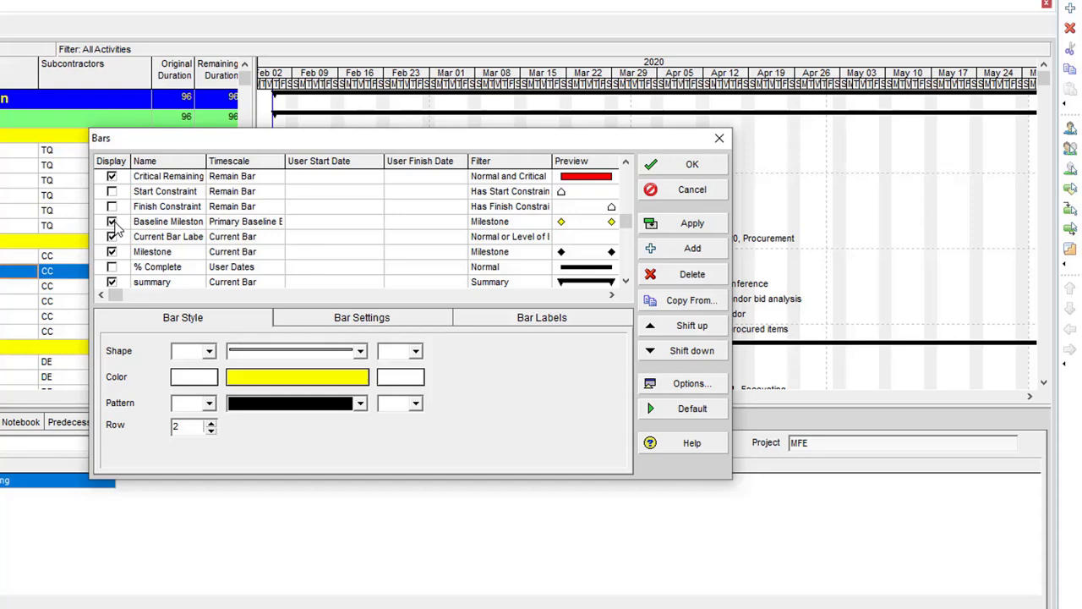
pyautogui.click(699, 226)
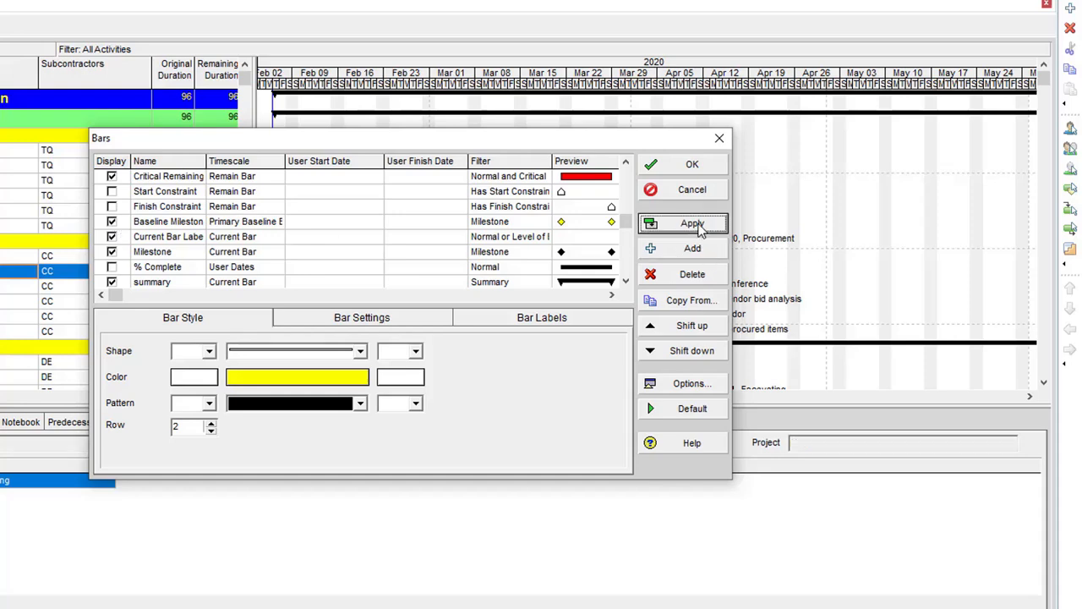
pyautogui.click(701, 167)
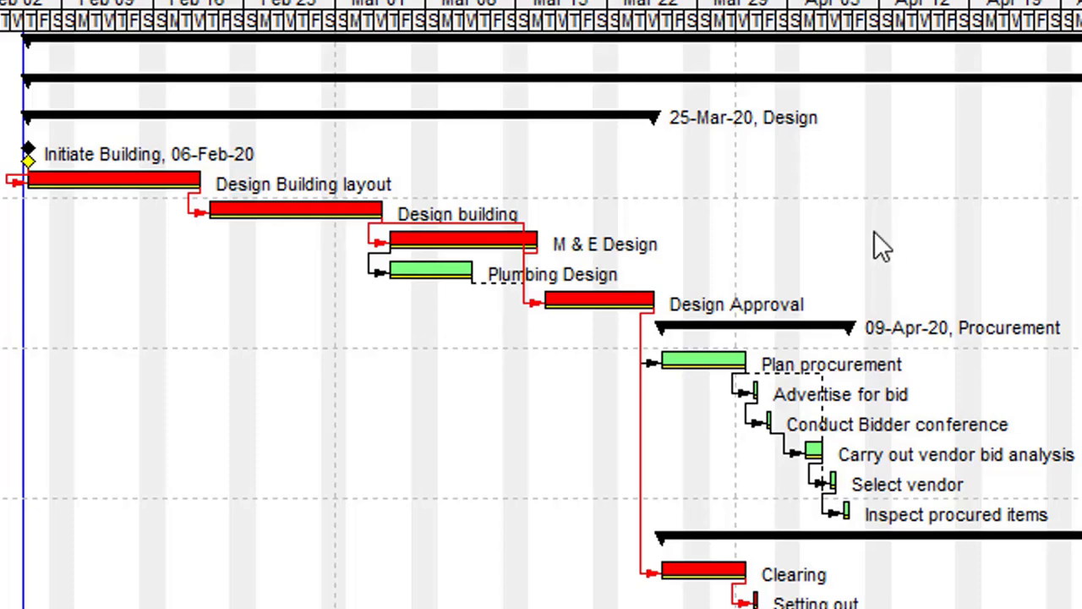
# Stretch the Gantt timescale and compare the activity bars with their baseline bars from Design through Procurement and Foundation
pyautogui.moveTo(628, 29); pyautogui.dragTo(1081, 29)
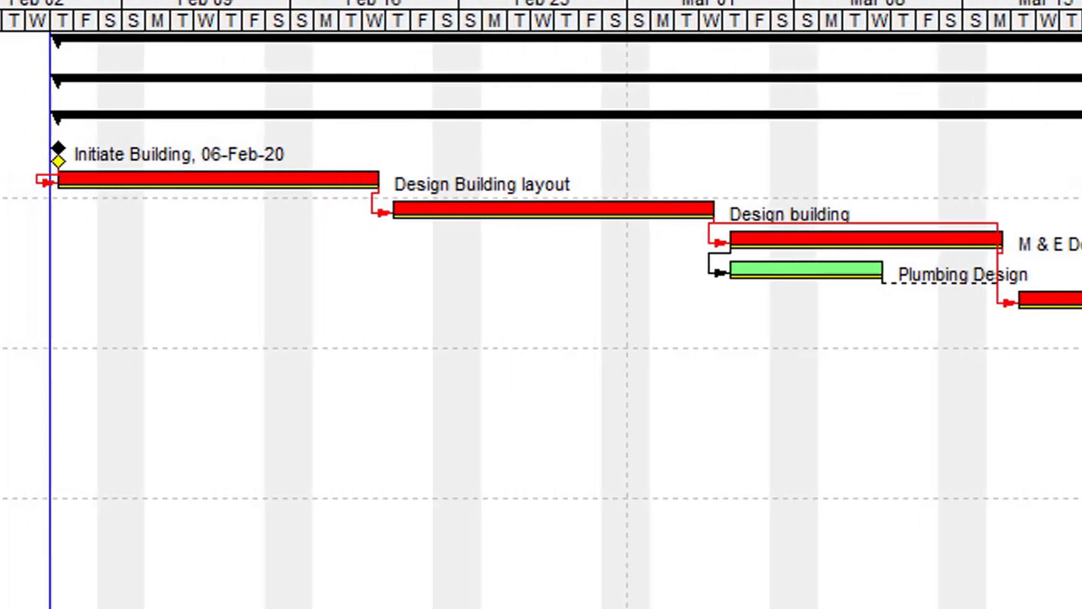
pyautogui.hscroll(10, 542, 319)
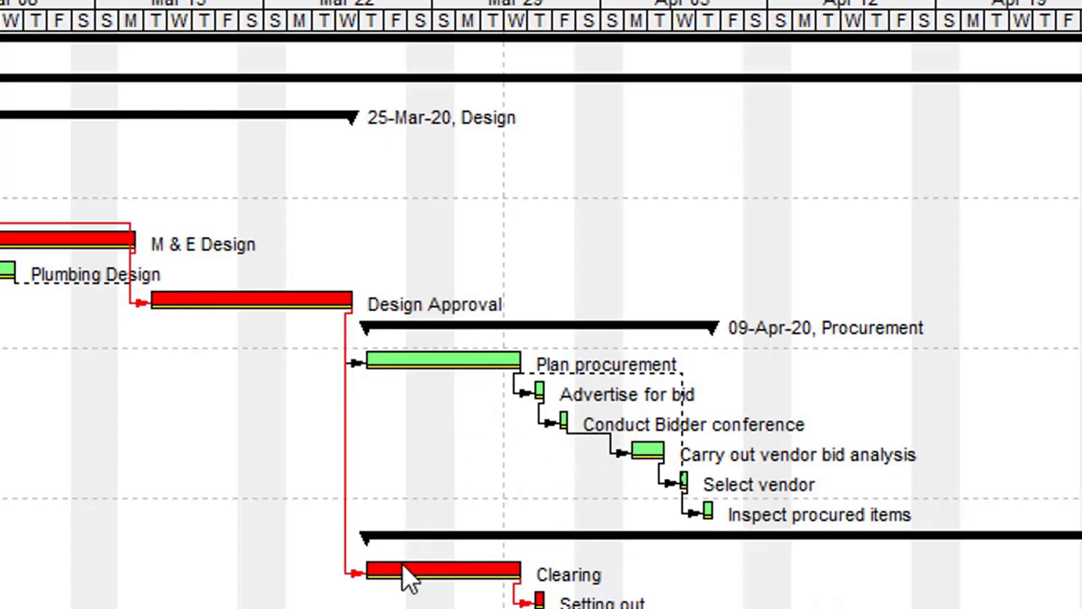
pyautogui.hscroll(-10, 541, 320)
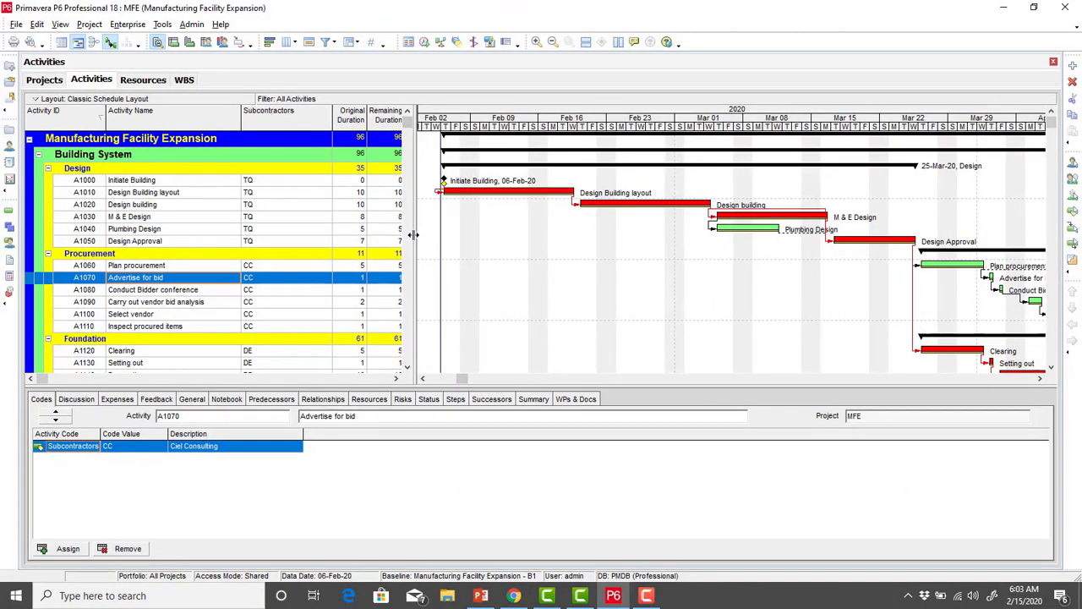
# Widen the activity table, narrow its Finish and Start columns, and keep the activities sorted by Activity ID
pyautogui.moveTo(415, 235); pyautogui.dragTo(769, 234)
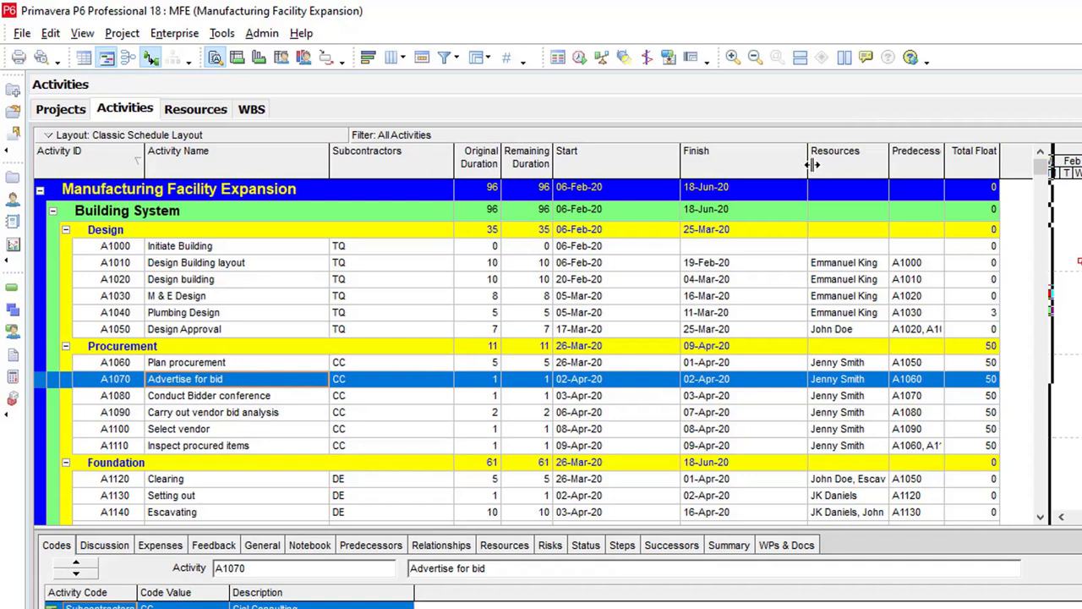
pyautogui.moveTo(809, 164); pyautogui.dragTo(755, 203)
pyautogui.click(669, 162)
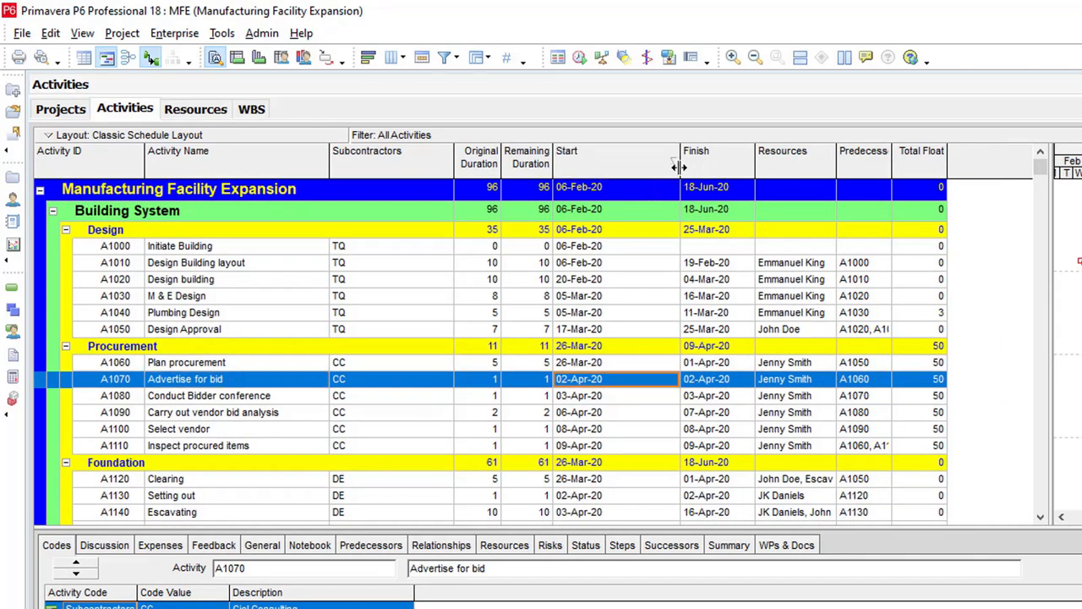
pyautogui.moveTo(684, 166); pyautogui.dragTo(627, 186)
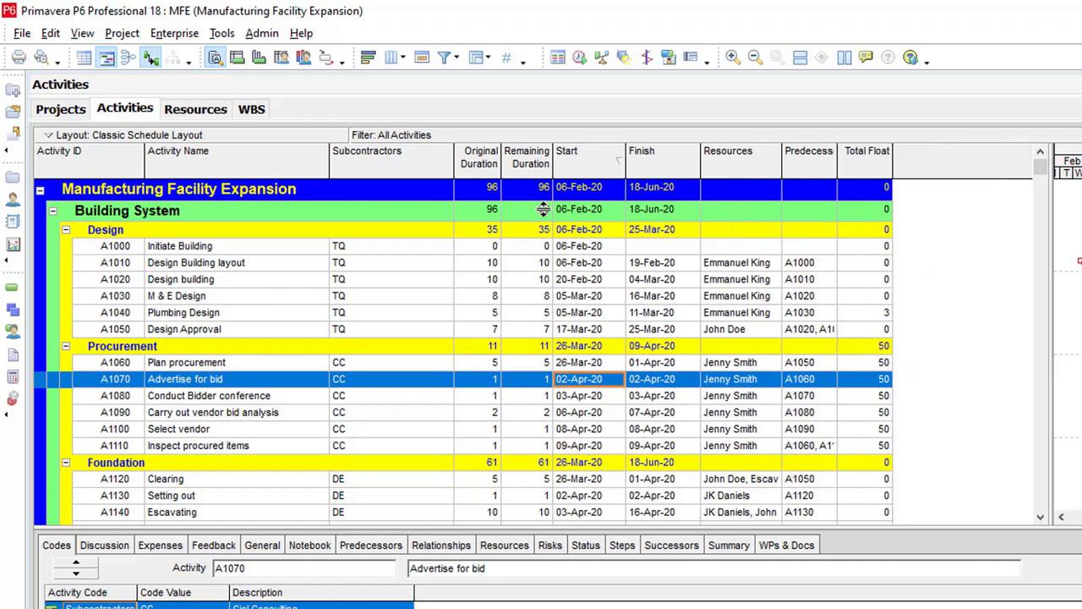
pyautogui.click(117, 160)
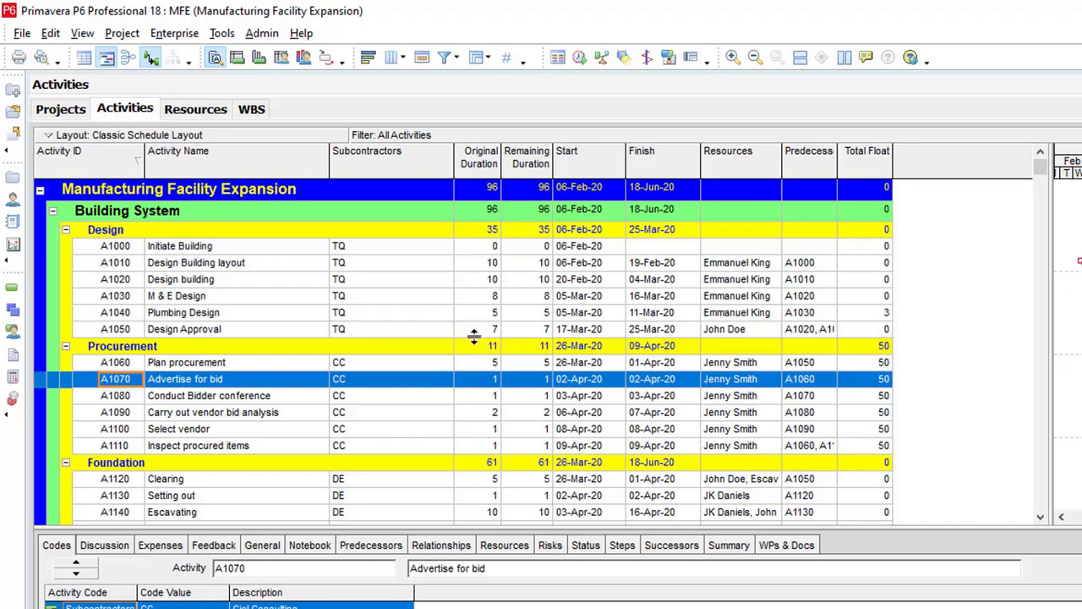
# Remove Subcontractors from the columns selected for the activity table
pyautogui.rightClick(532, 300)
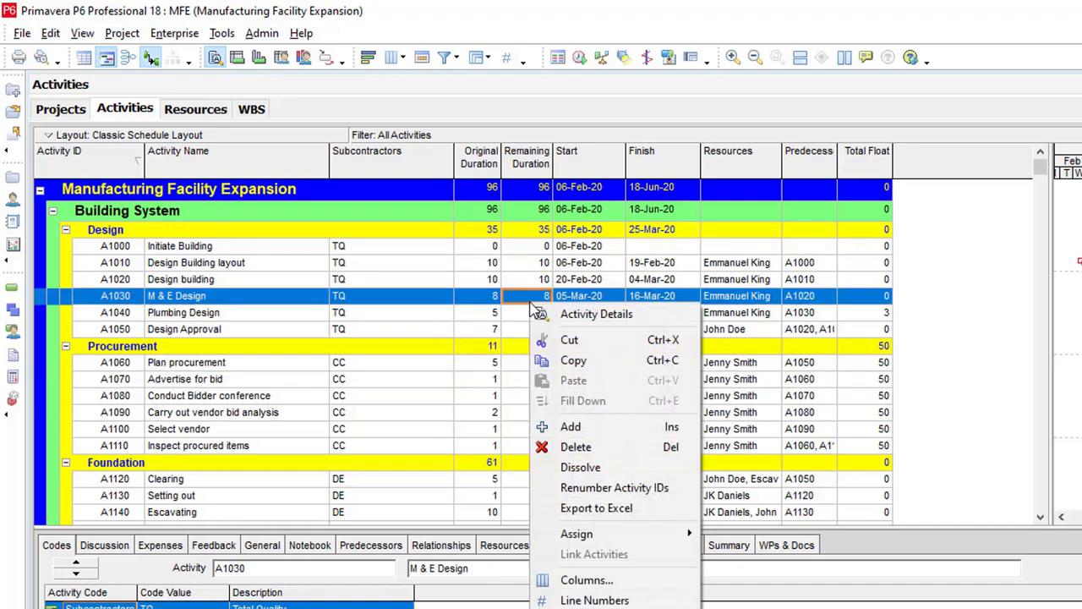
pyautogui.click(583, 579)
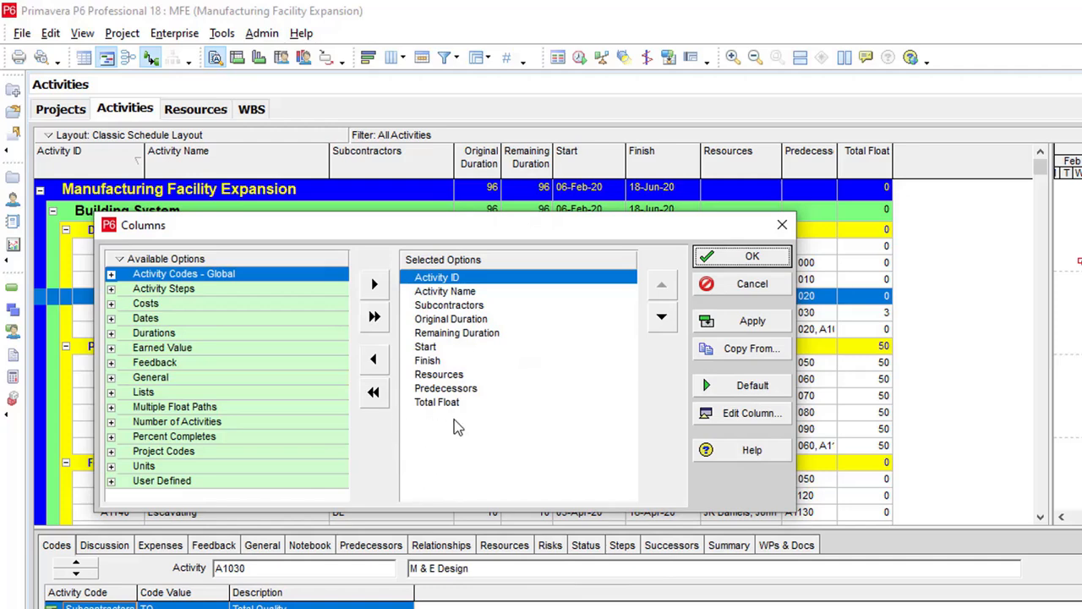
pyautogui.click(467, 308)
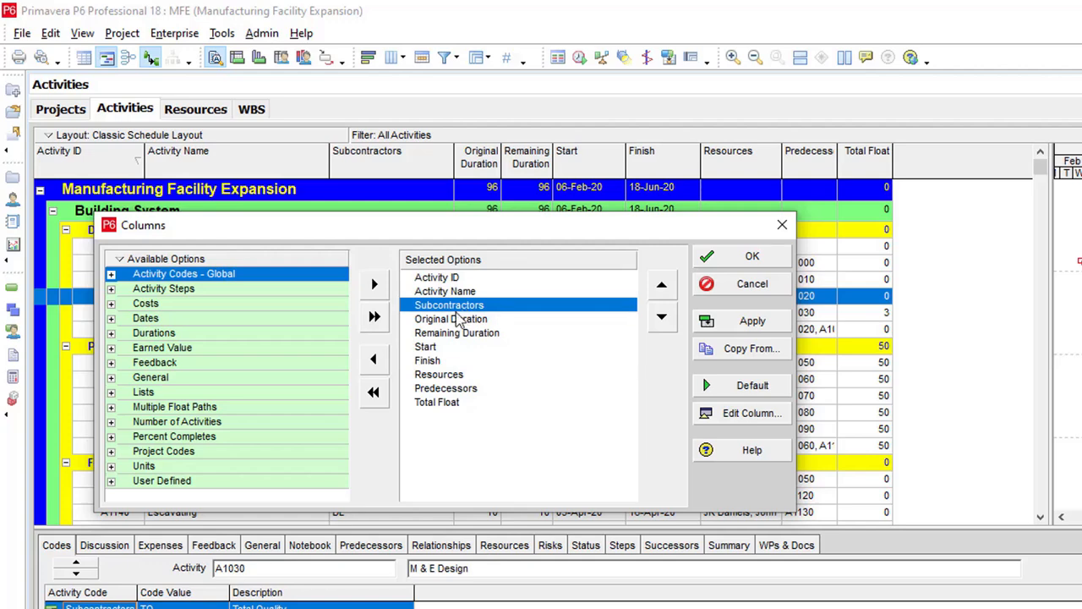
pyautogui.click(373, 360)
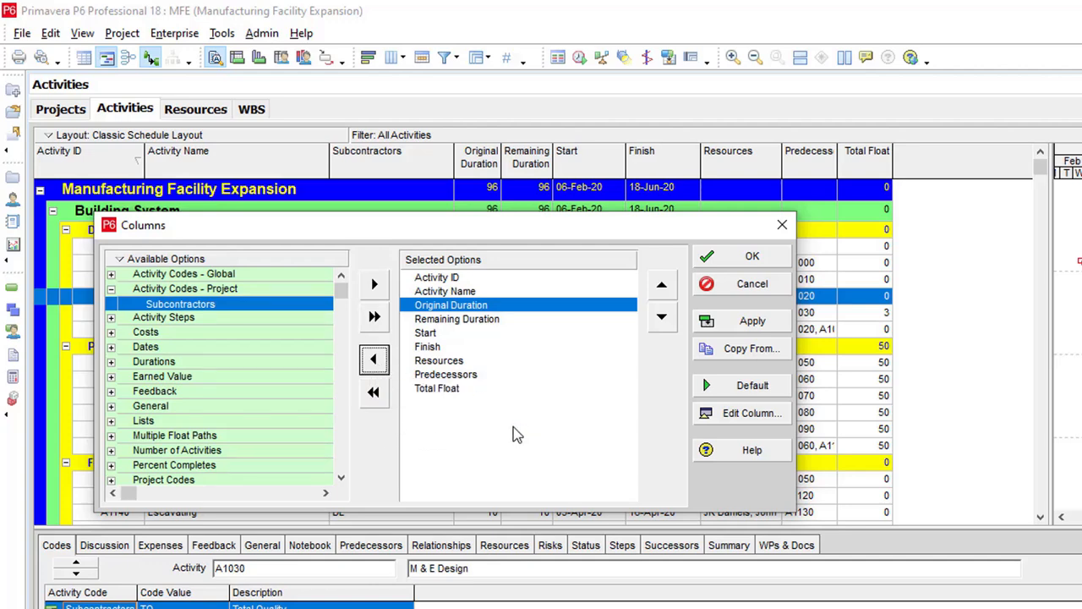
# Search the available columns for "bl project start" and add BL Project Start after Predecessors in the selected columns
pyautogui.click(487, 378)
pyautogui.hotkey('ctrl', 'f')
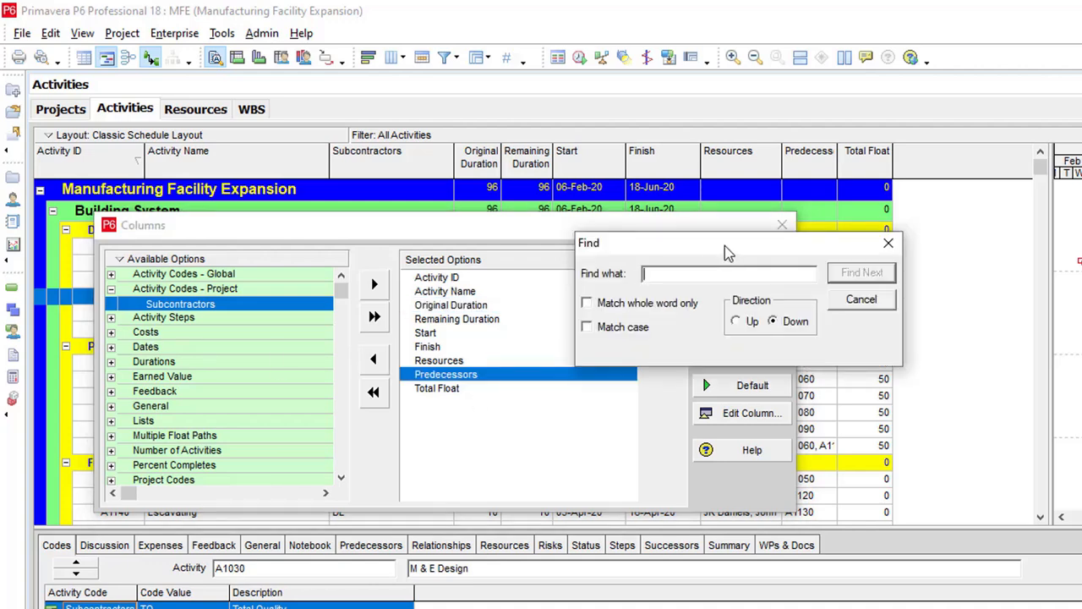
pyautogui.moveTo(725, 245); pyautogui.dragTo(718, 248)
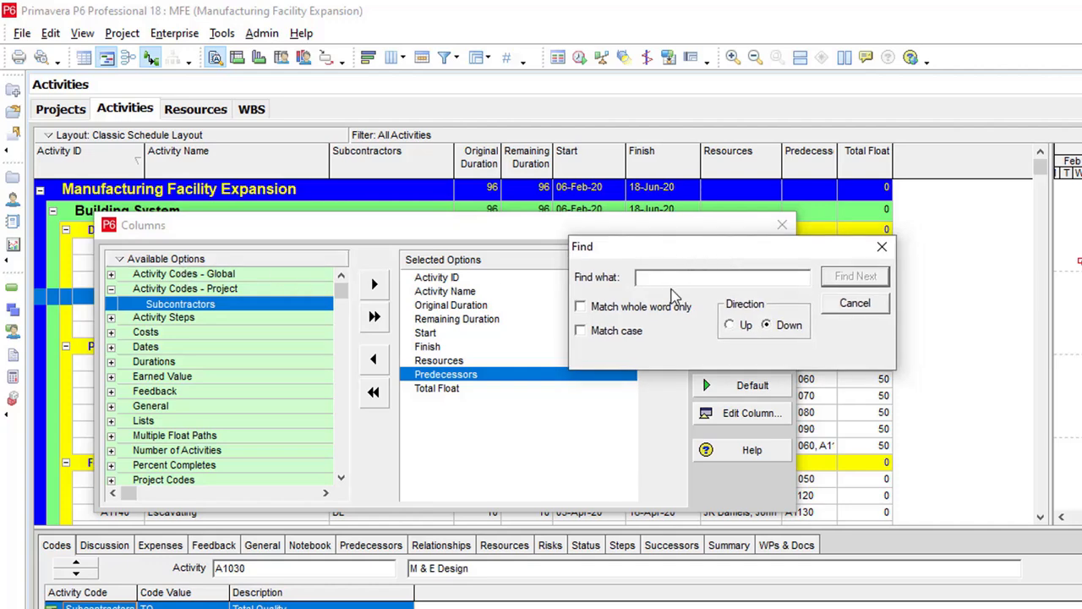
pyautogui.write('bl project starty')
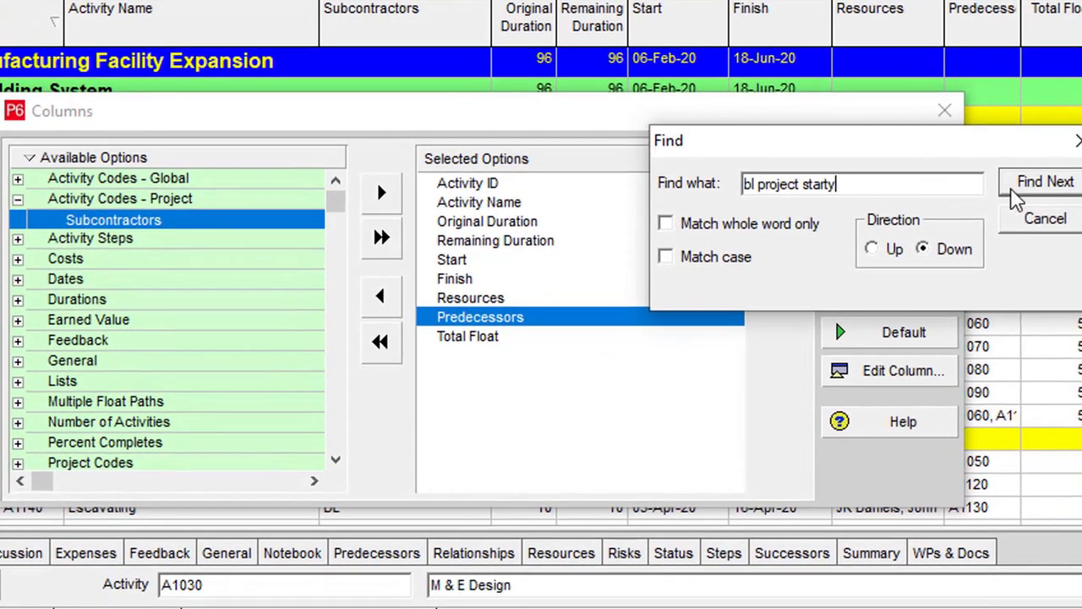
pyautogui.click(1037, 182)
pyautogui.press('Return')
pyautogui.press('BackSpace')
pyautogui.click(1064, 188)
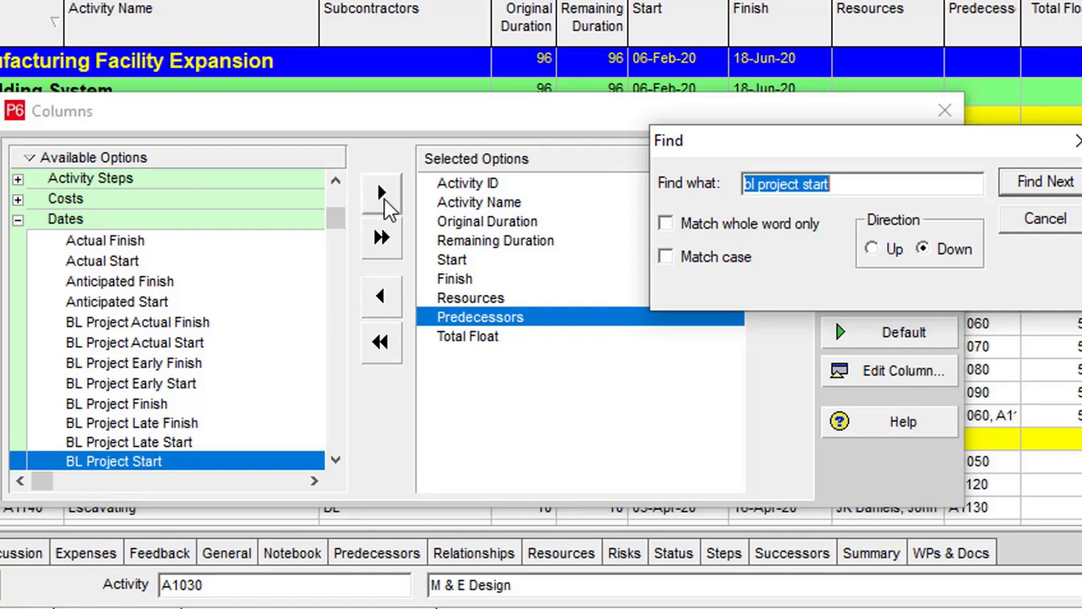
pyautogui.click(381, 193)
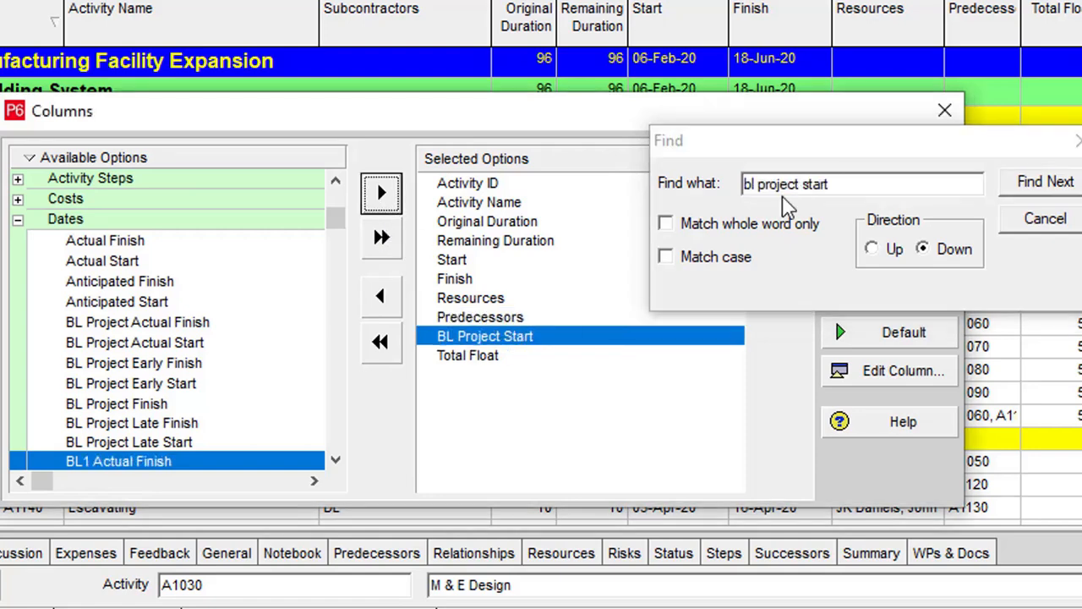
# Move BL Project Start up the selected columns so it sits directly before Start
pyautogui.moveTo(861, 142); pyautogui.dragTo(1079, 127)
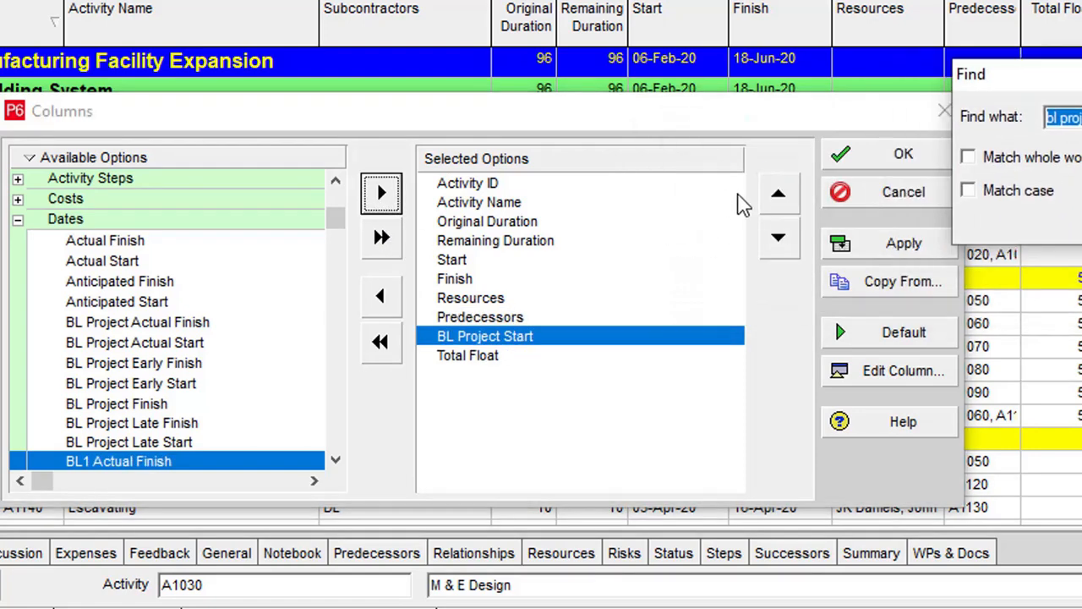
pyautogui.click(778, 197)
pyautogui.click(778, 196)
pyautogui.click(778, 196)
pyautogui.click(778, 196)
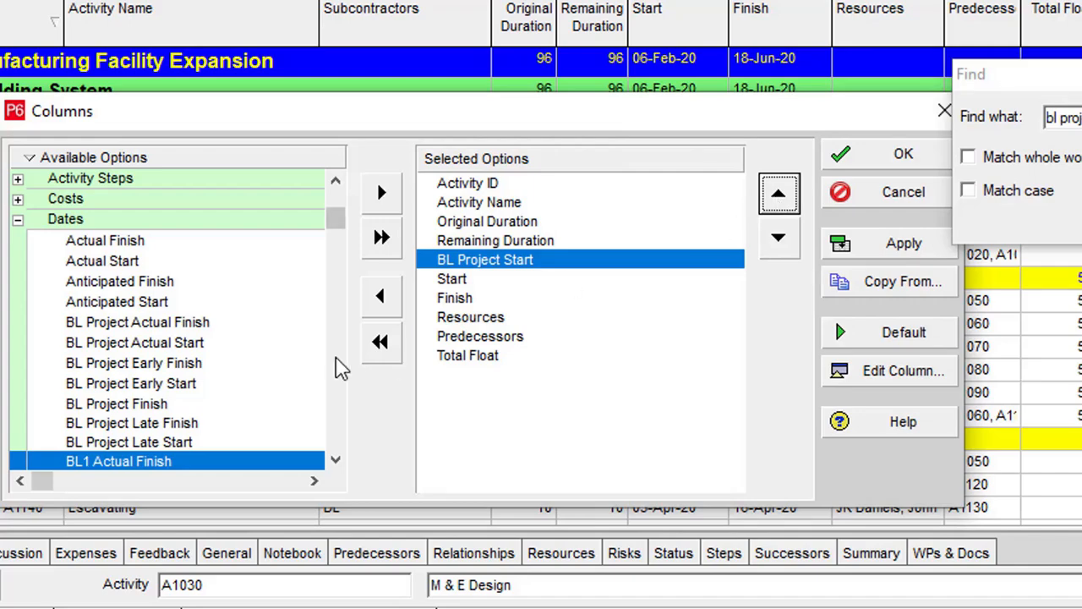
# Search the available columns for "bl project finish" and add BL Project Finish after BL Project Start in the selected columns
pyautogui.click(1080, 117)
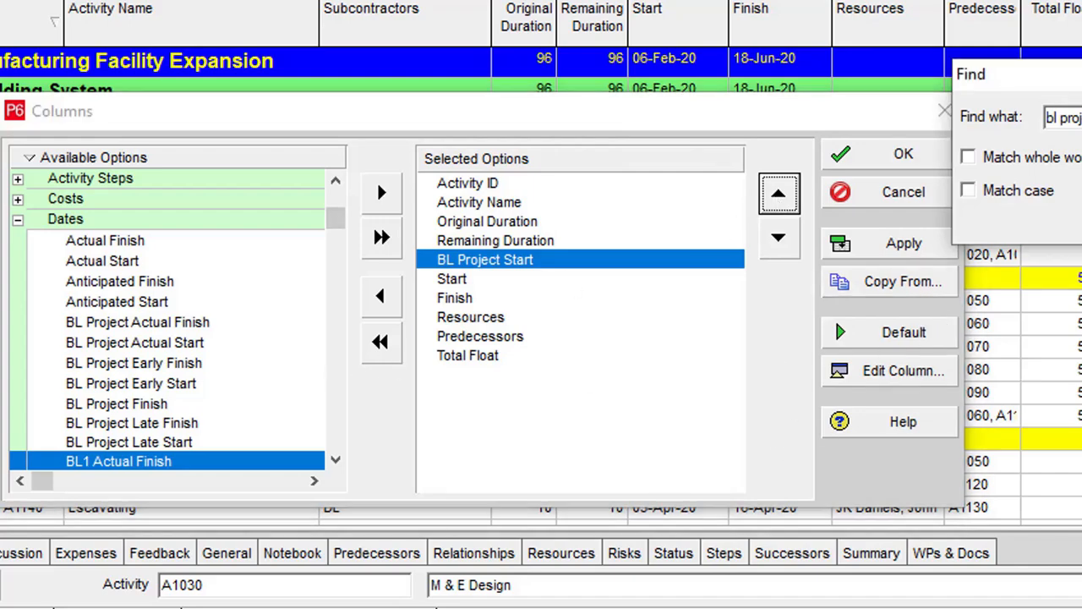
pyautogui.press('BackSpace')
pyautogui.press('BackSpace')
pyautogui.press('BackSpace')
pyautogui.press('BackSpace')
pyautogui.press('BackSpace')
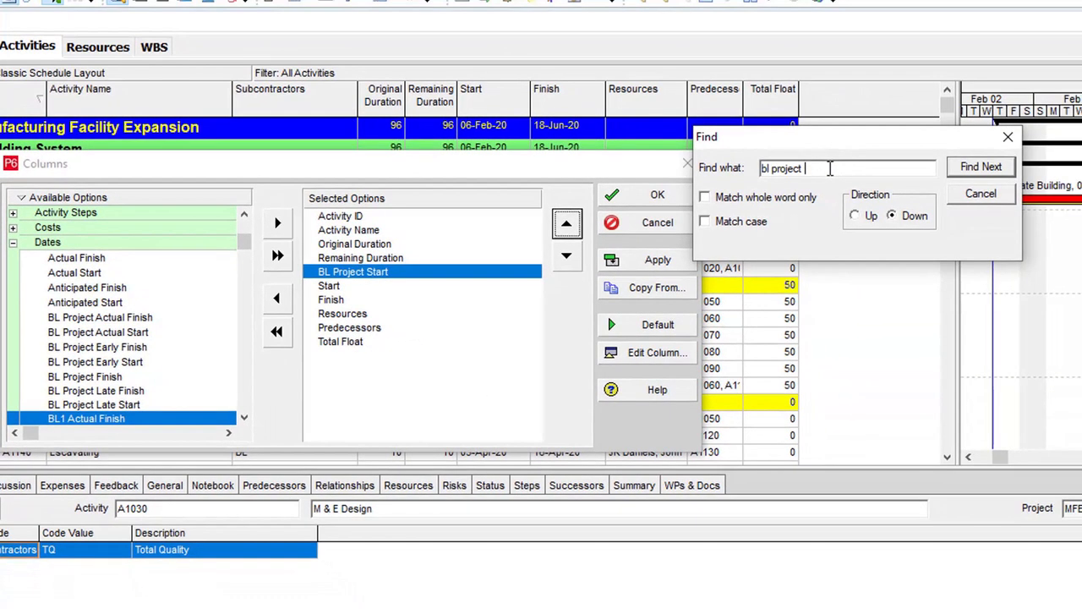
pyautogui.write('finish')
pyautogui.click(972, 168)
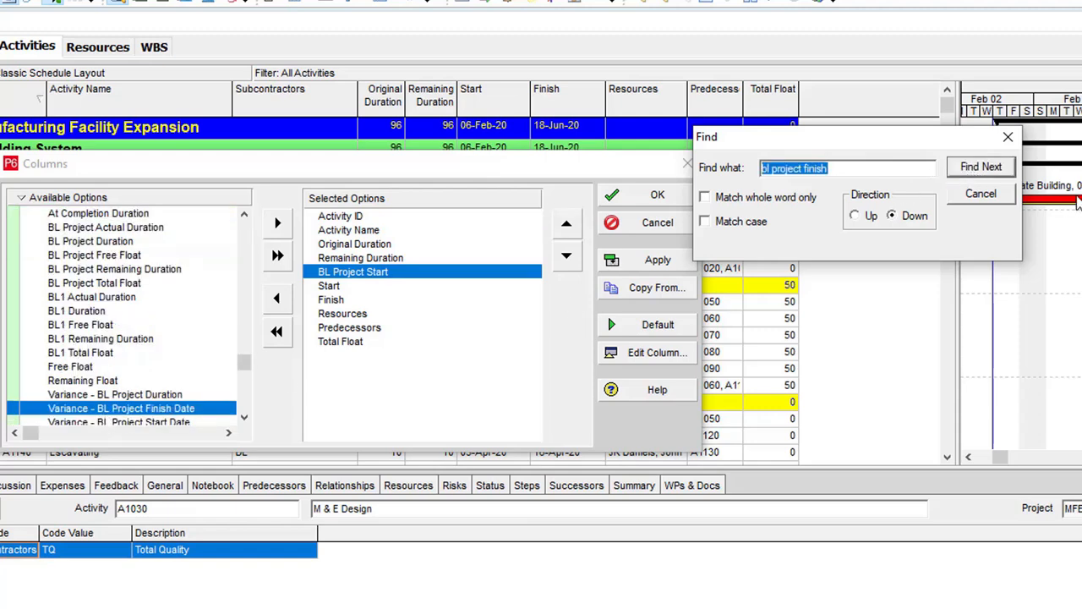
pyautogui.click(1002, 168)
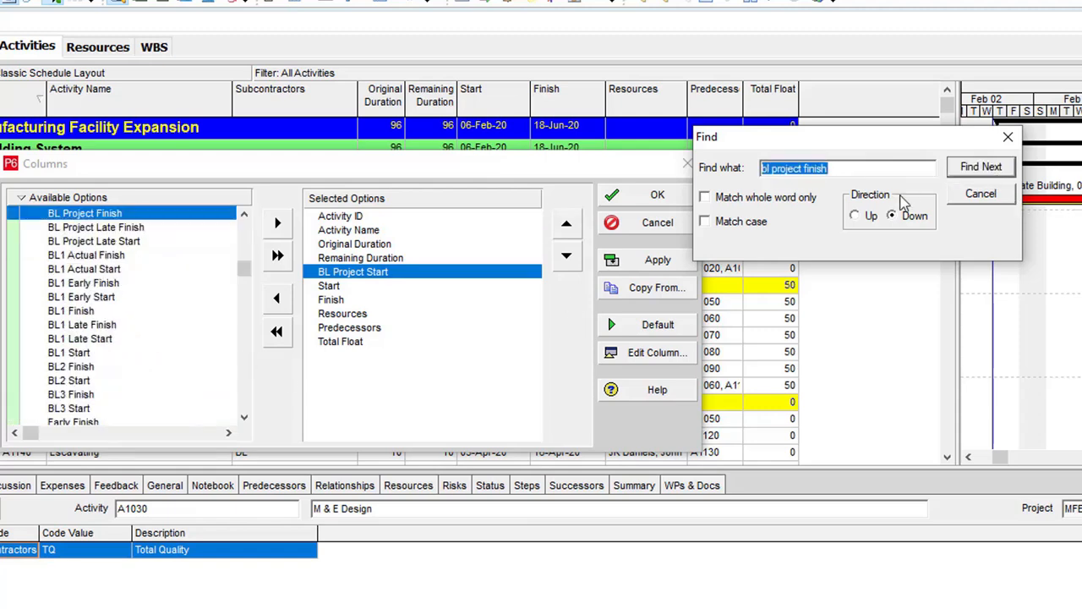
pyautogui.click(95, 214)
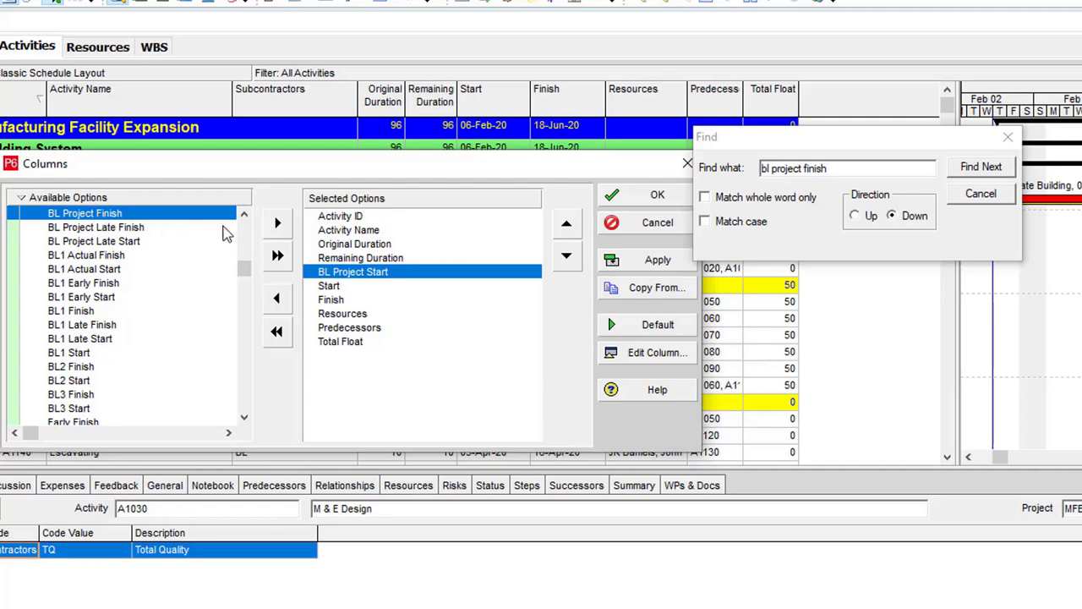
pyautogui.click(272, 227)
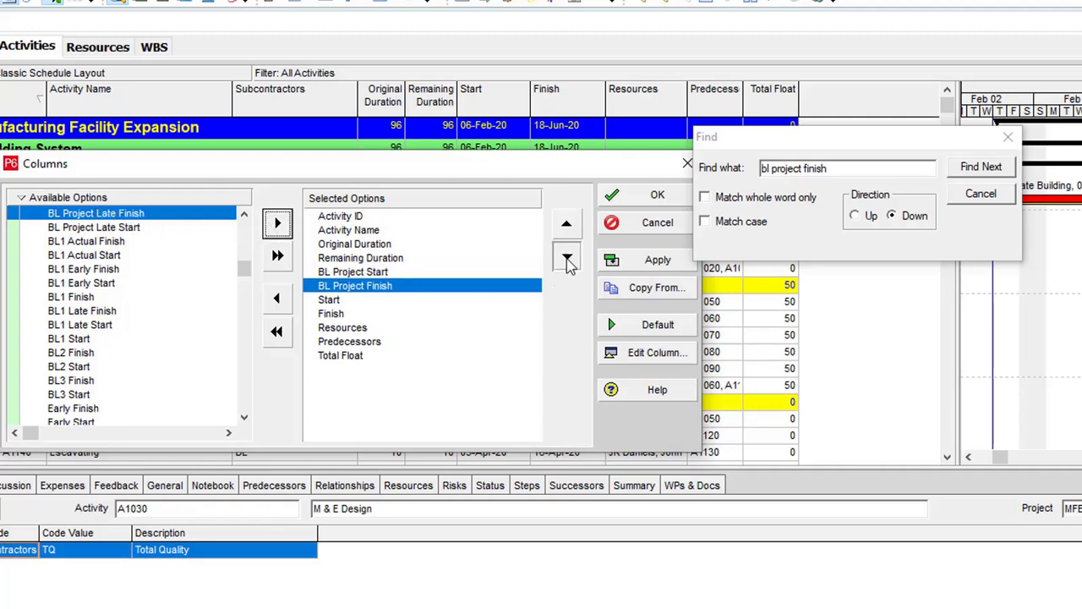
# Place BL Project Finish between Start and Finish, close the search and apply the column changes to the activity table
pyautogui.click(567, 258)
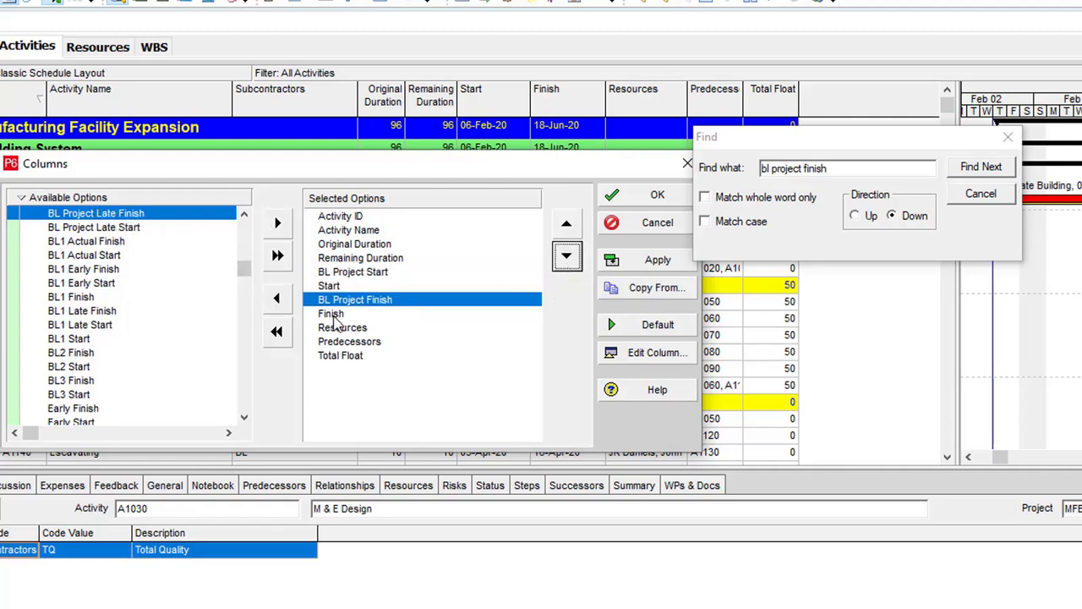
pyautogui.click(1008, 136)
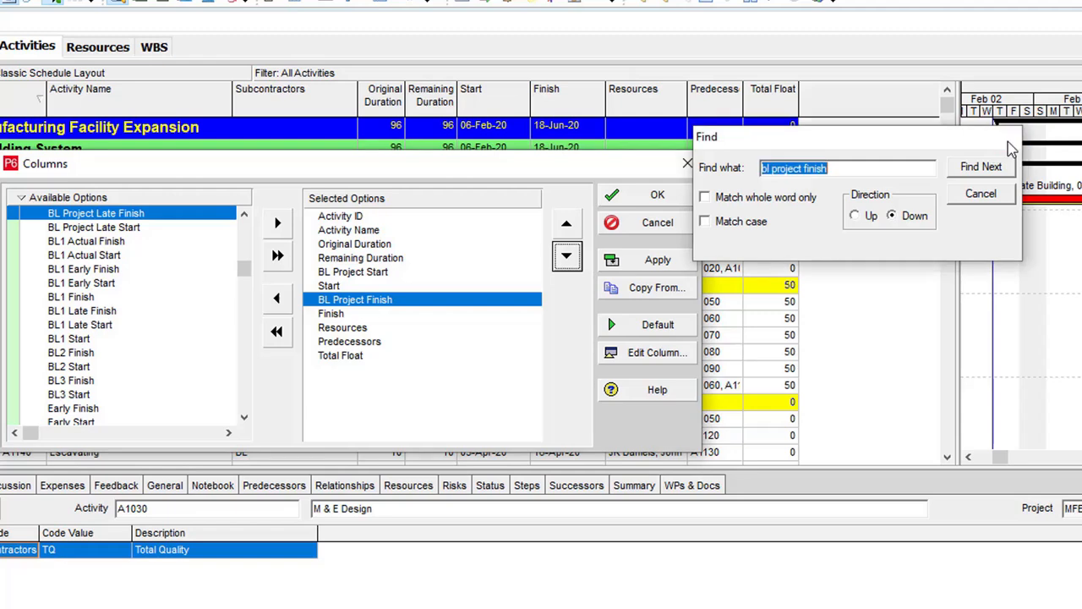
pyautogui.click(656, 196)
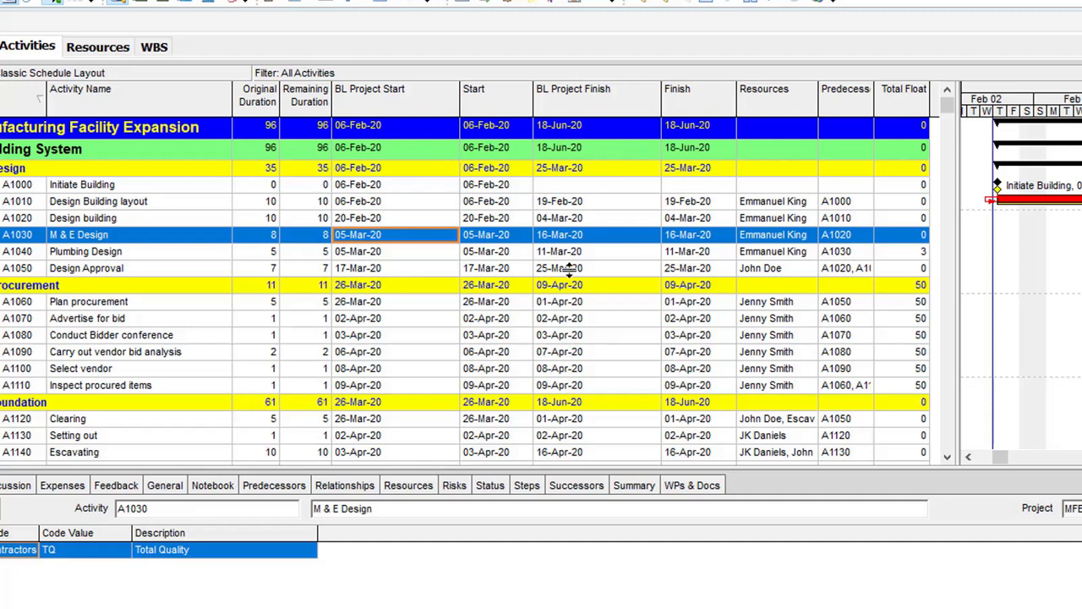
# Compare the baseline and current start and finish dates of the Initiate Building activity
pyautogui.click(368, 186)
pyautogui.click(500, 188)
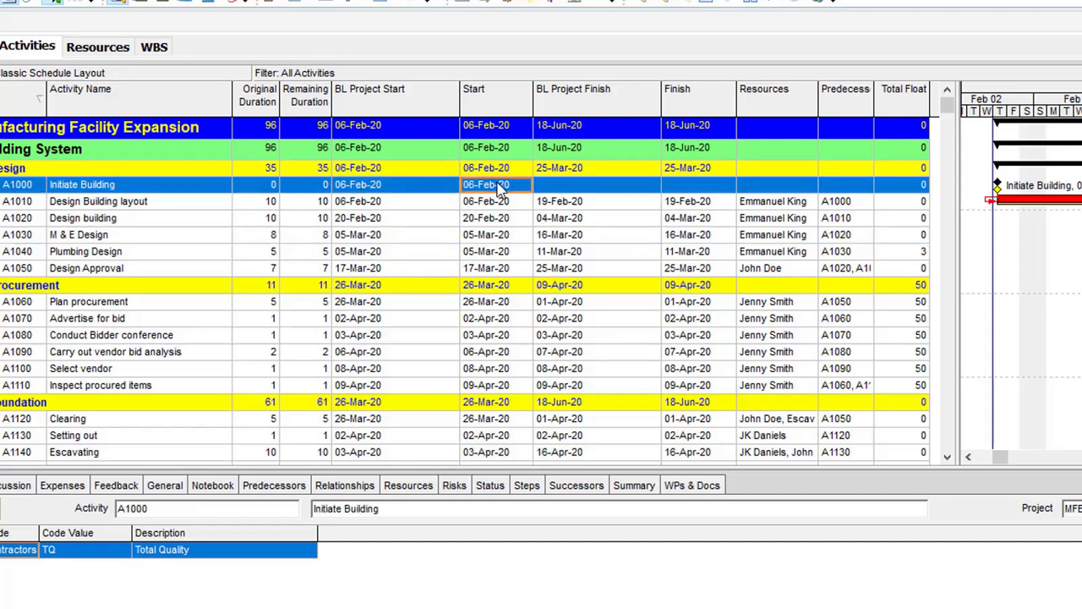
pyautogui.click(582, 189)
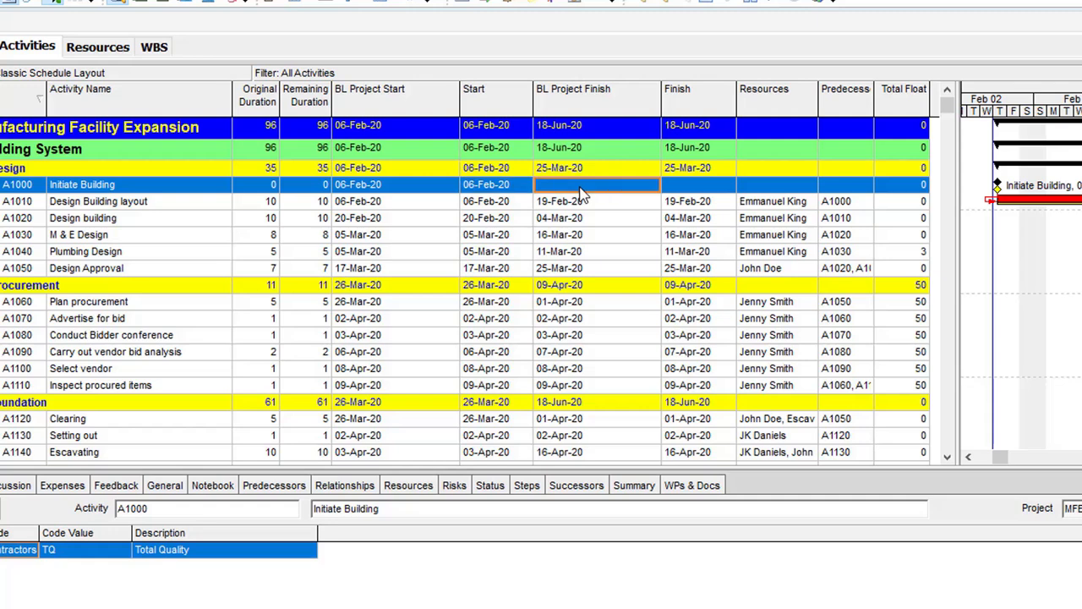
pyautogui.click(676, 191)
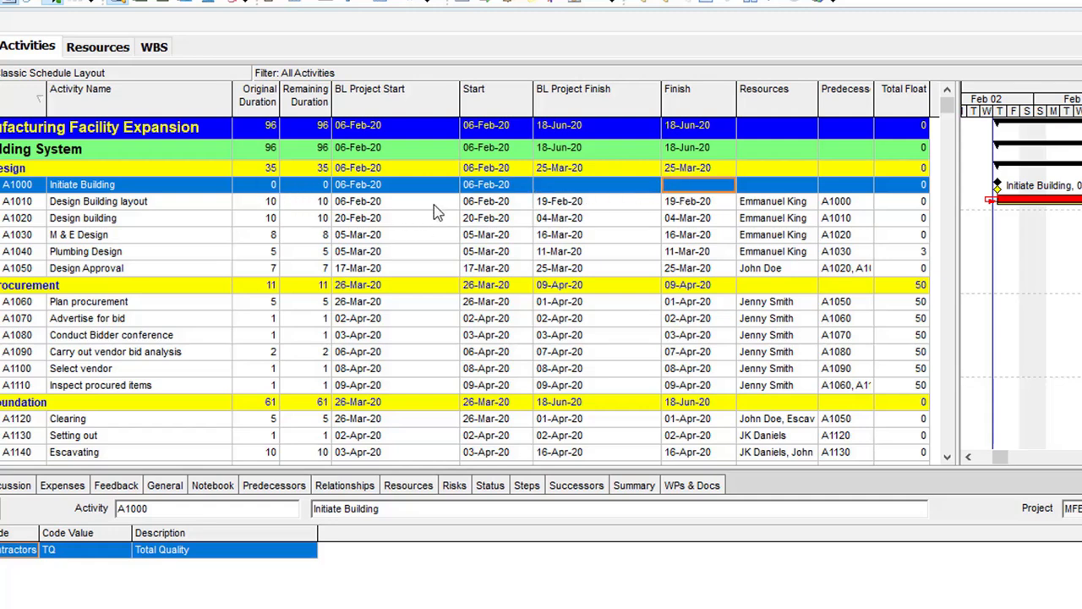
# Compare BL Project Start with Start for the Design activities from Design Building layout through Plumbing Design
pyautogui.click(389, 200)
pyautogui.click(484, 203)
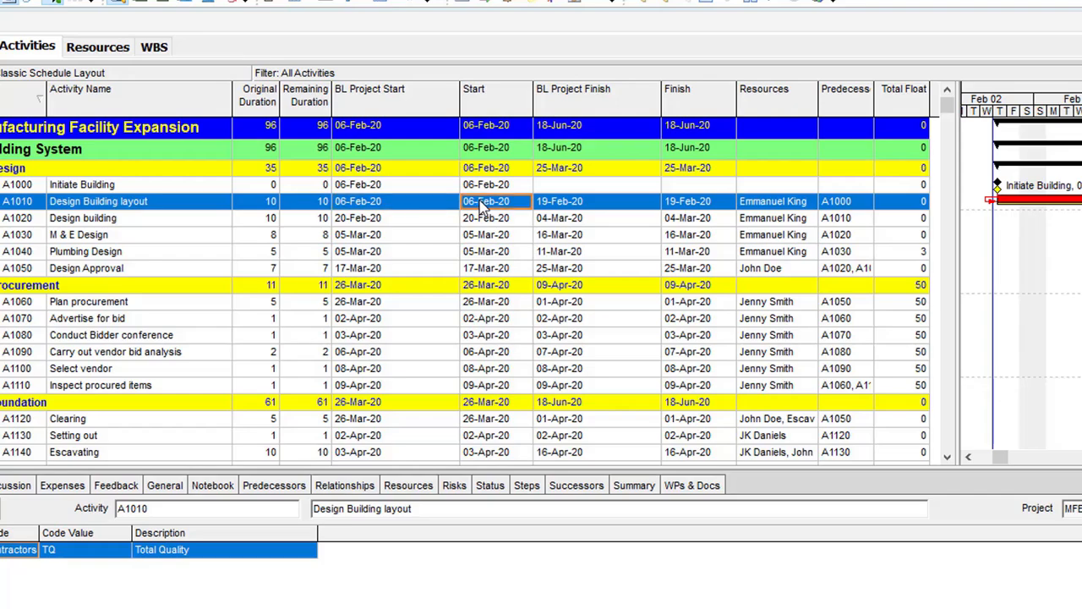
pyautogui.press('Down')
pyautogui.press('Down')
pyautogui.press('Down')
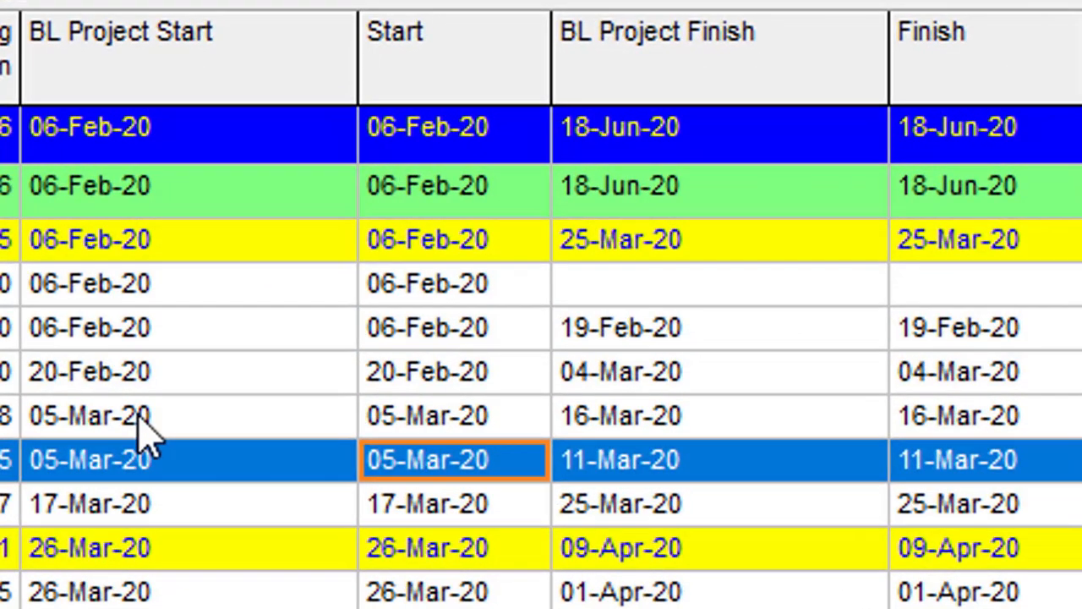
pyautogui.click(139, 416)
pyautogui.click(410, 418)
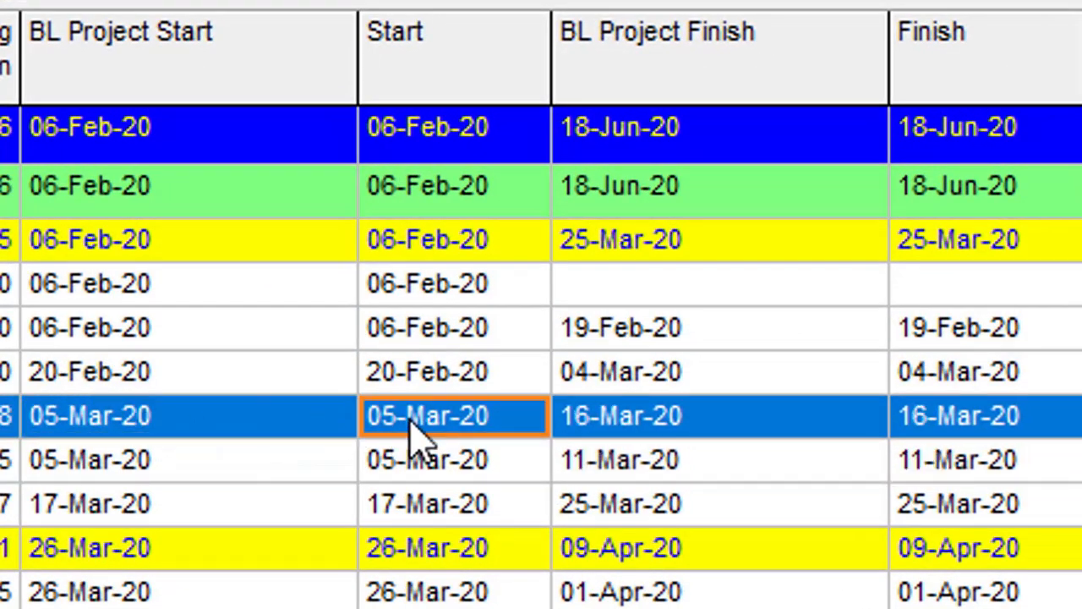
pyautogui.click(102, 461)
pyautogui.click(394, 463)
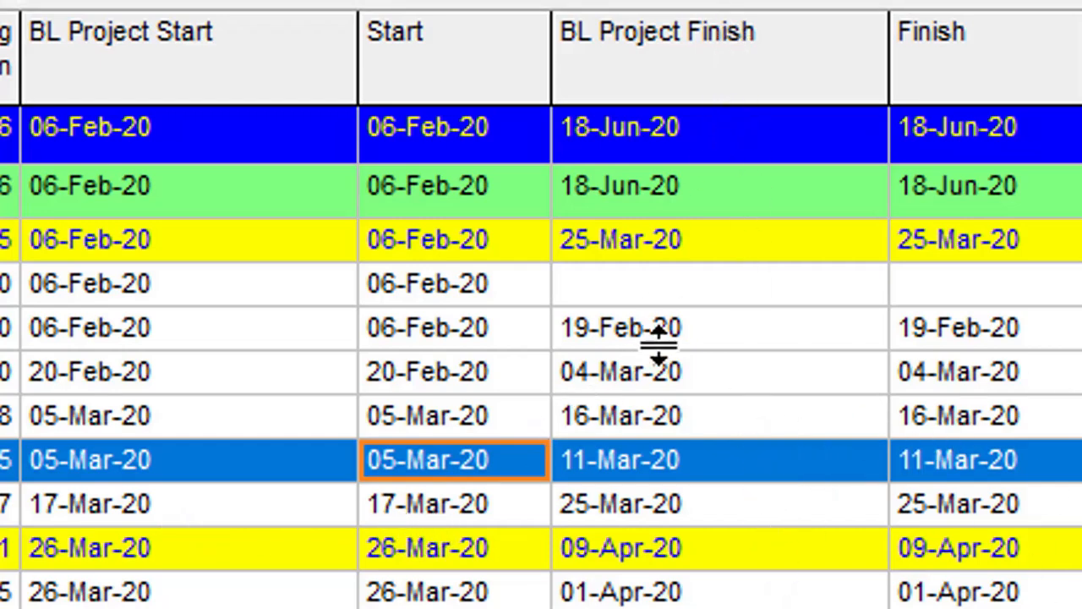
# Compare BL Project Finish with Finish for the Design Building layout and Design building activities
pyautogui.click(699, 331)
pyautogui.click(1013, 336)
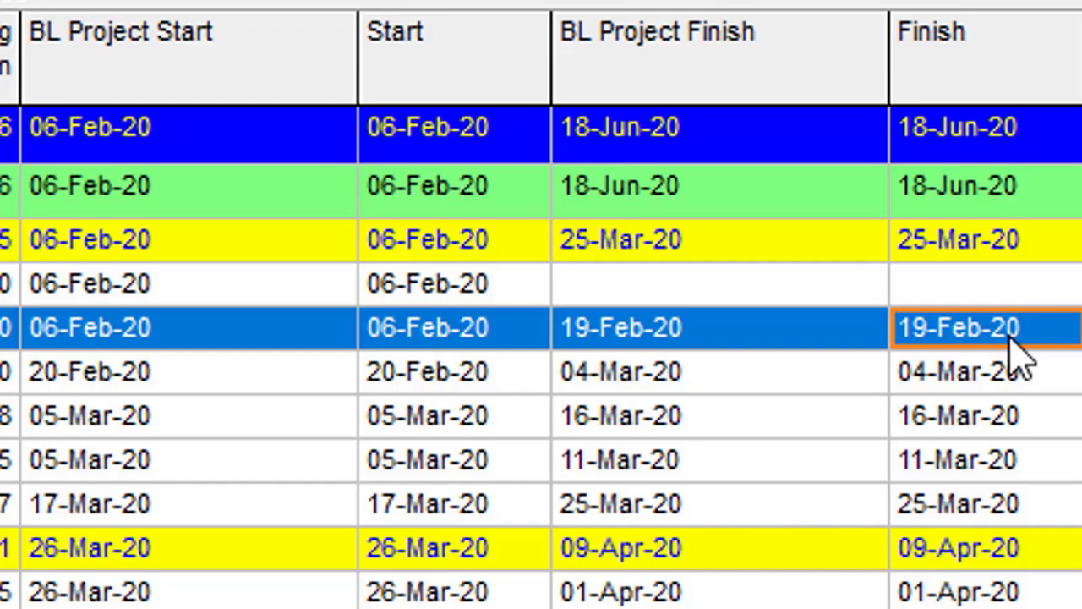
pyautogui.moveTo(724, 392); pyautogui.dragTo(760, 379)
pyautogui.click(759, 377)
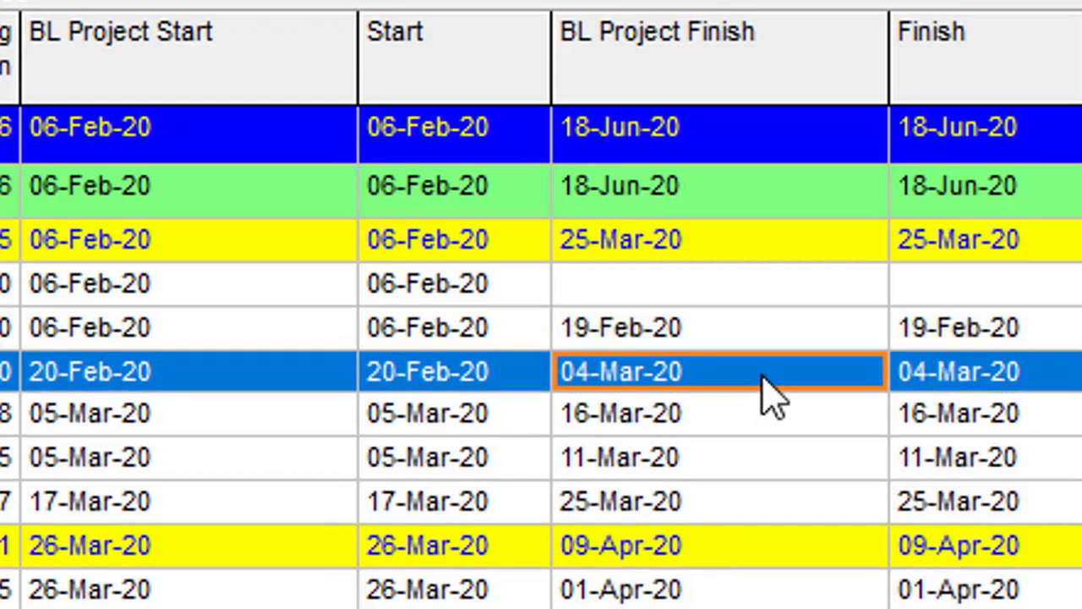
pyautogui.click(985, 378)
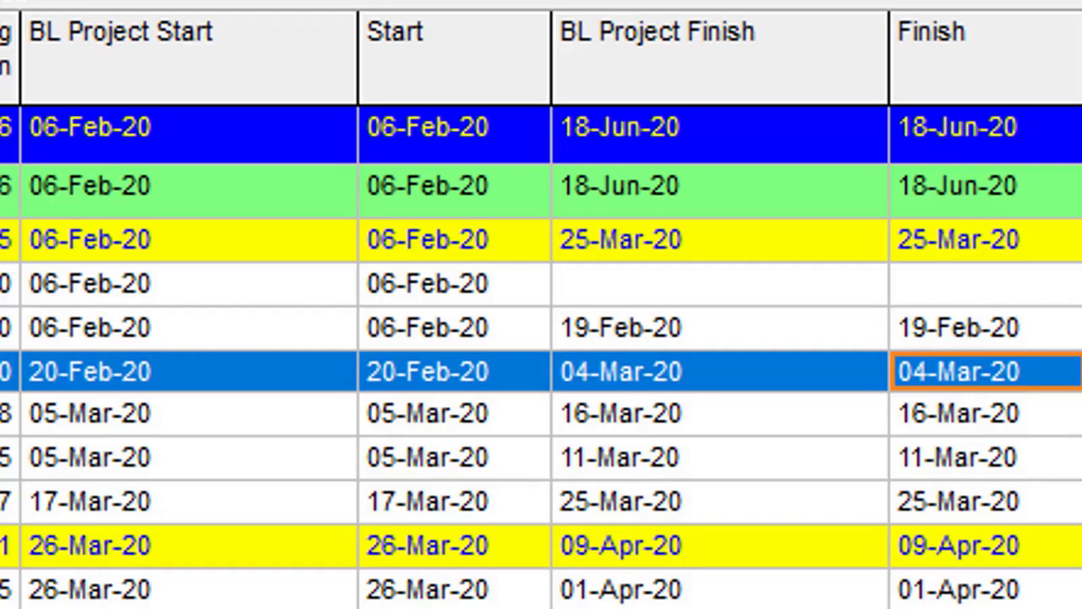
# Narrow the activity table to give the Gantt chart more room
pyautogui.moveTo(1081, 512); pyautogui.dragTo(969, 511)
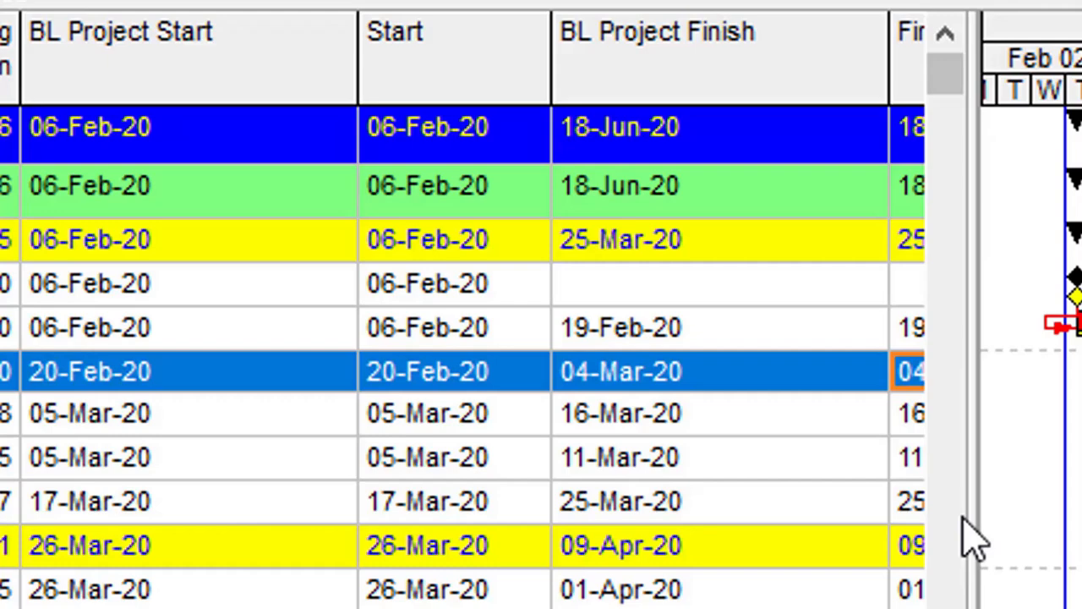